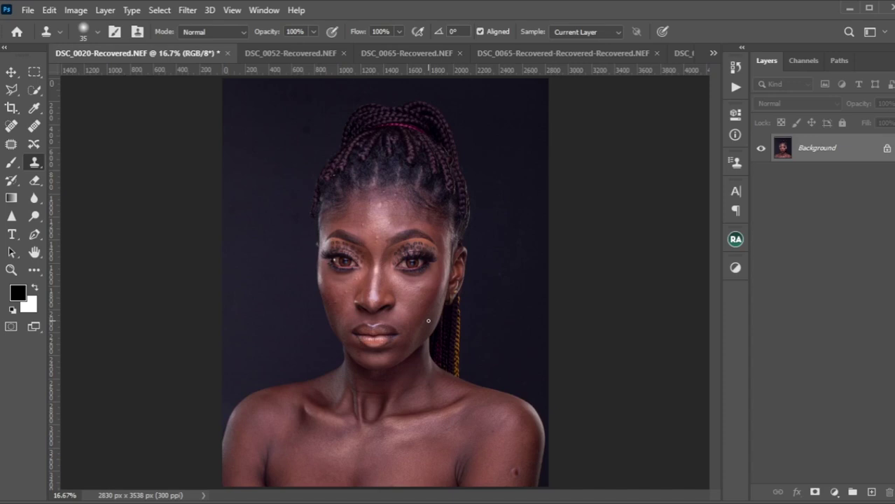
Review the retouched portraits in the other open documents and return to DSC_0020-Recovered.NEF
left_click(590, 60)
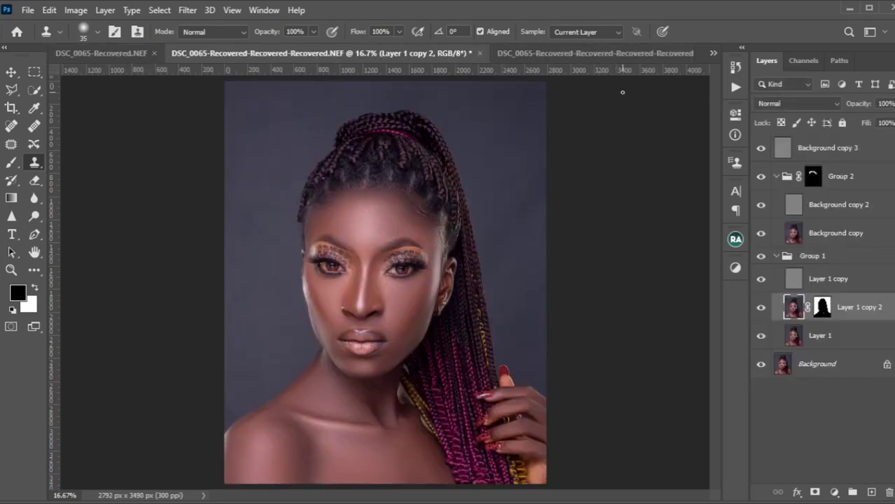
left_click(626, 62)
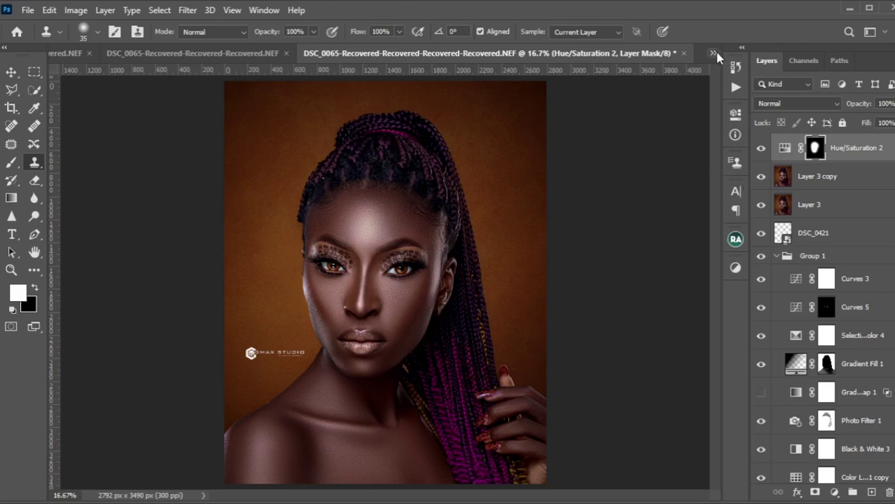
key("ctrl+Tab")
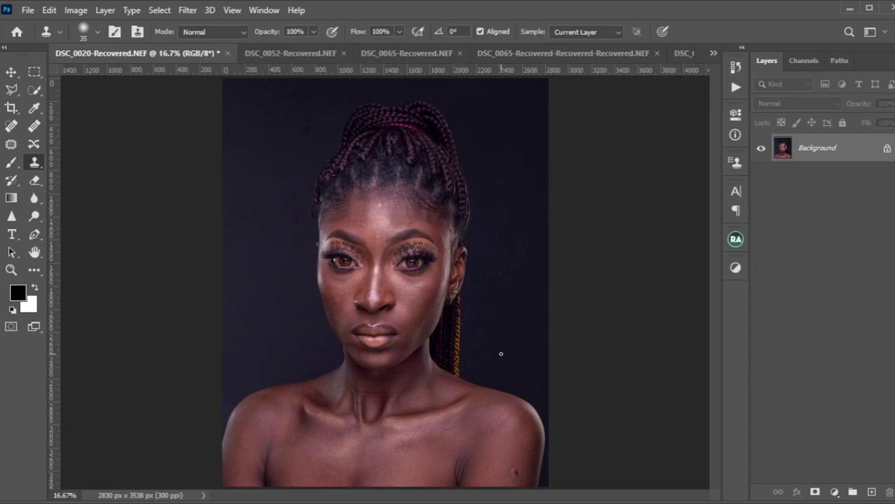
Remove the blemishes on the forehead and between the eyebrows with the Clone Stamp
key("ctrl+plus")
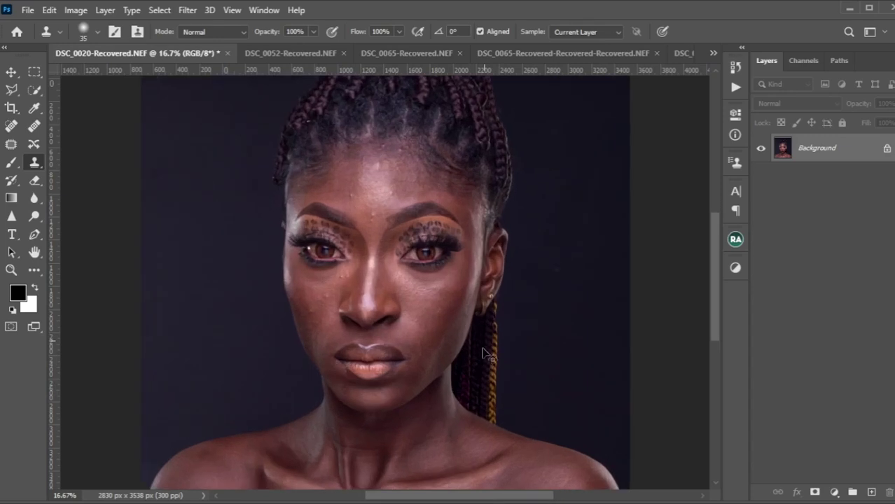
key("ctrl+plus")
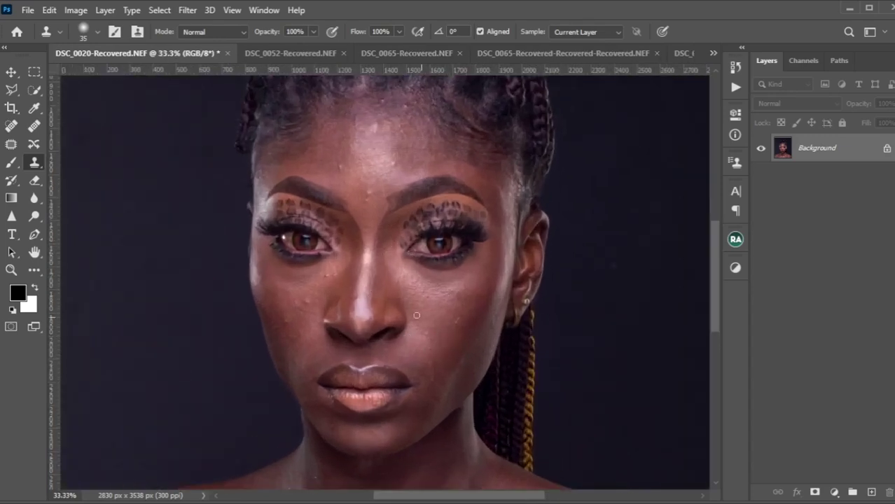
key("ctrl+plus")
left_click_drag(393, 185, 375, 320)
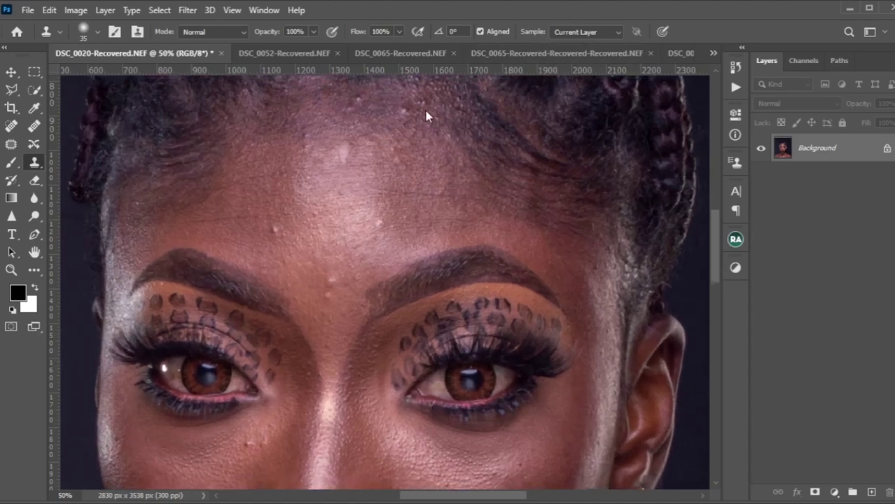
key("ctrl+plus")
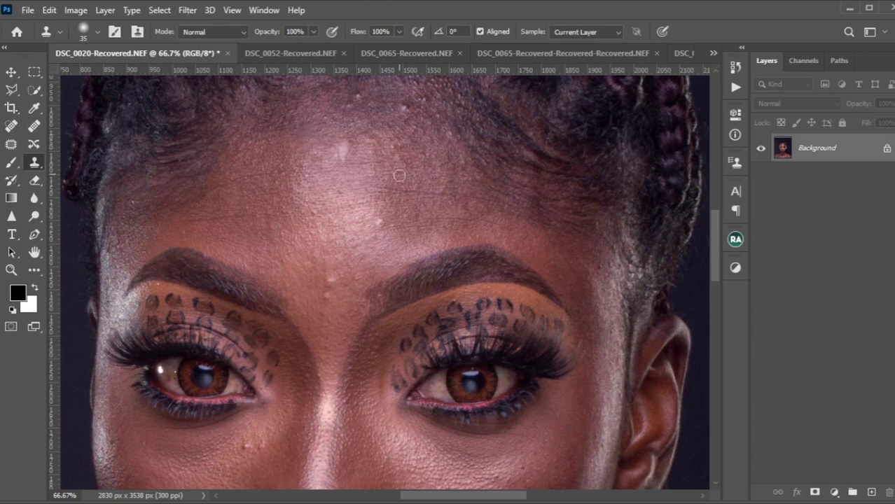
left_click(331, 280)
left_click_drag(433, 152, 427, 222)
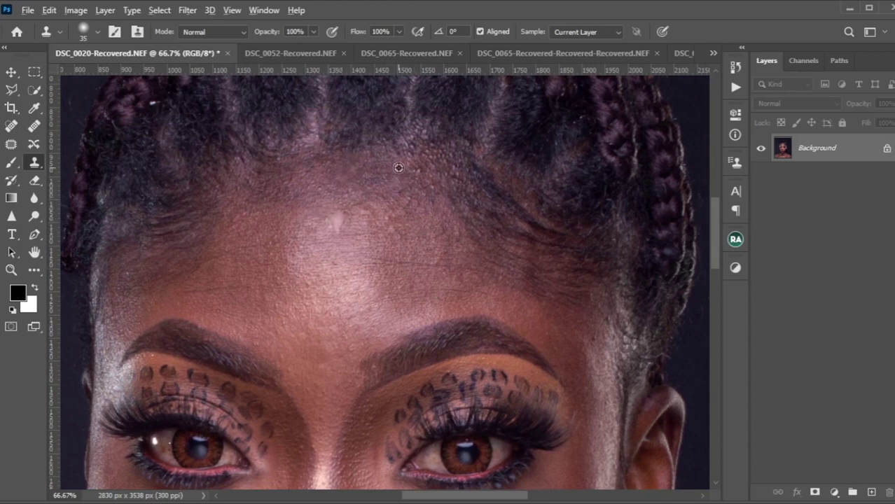
Remove the bumps and spots on both cheeks and around the mouth with the Clone Stamp
scroll(420, 227, "down", 3)
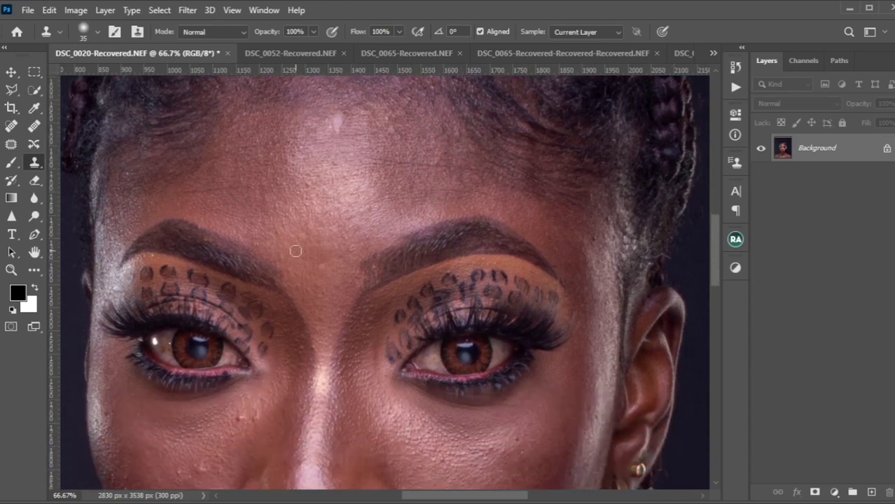
scroll(304, 251, "down", 3)
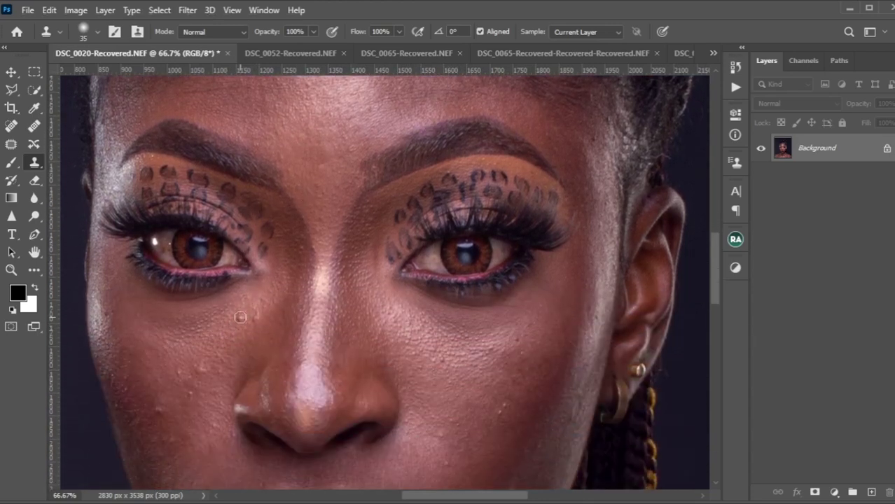
left_click(198, 368)
left_click(194, 390)
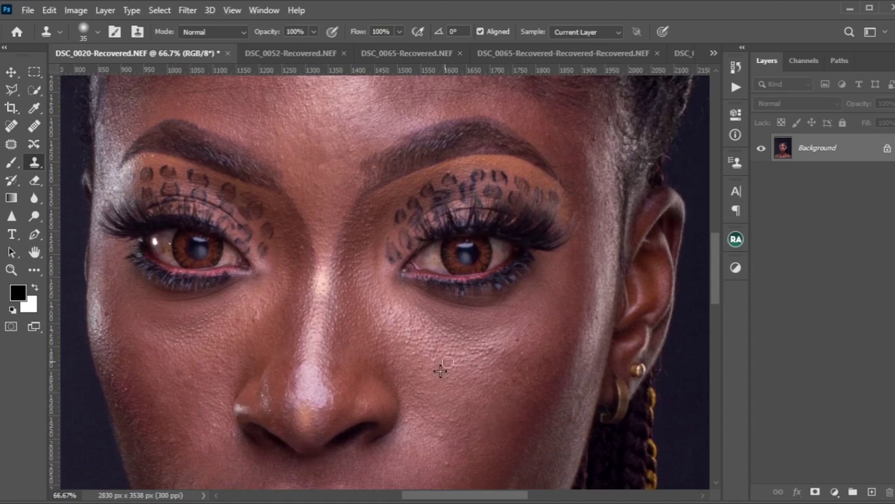
scroll(462, 413, "down", 3)
scroll(448, 371, "down", 3)
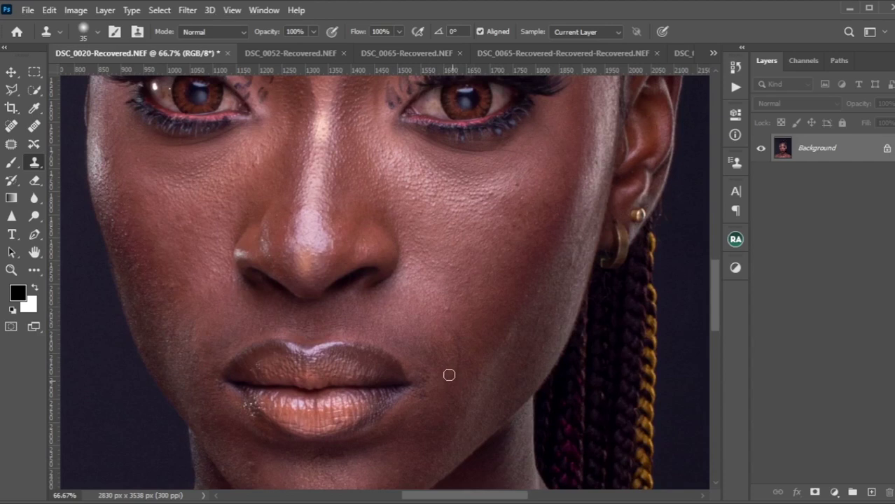
scroll(443, 309, "down", 3)
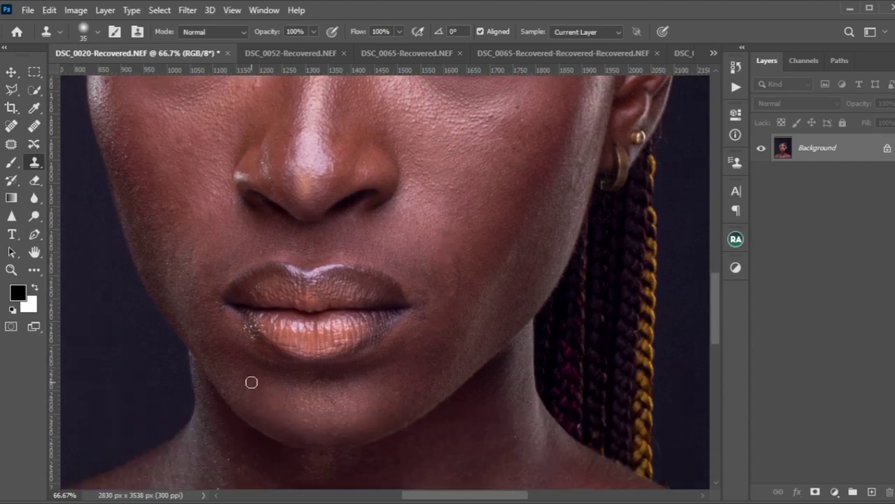
Clone clean skin over the small bumps along the upper forehead and hairline
scroll(518, 260, "up", 9)
scroll(534, 243, "up", 6)
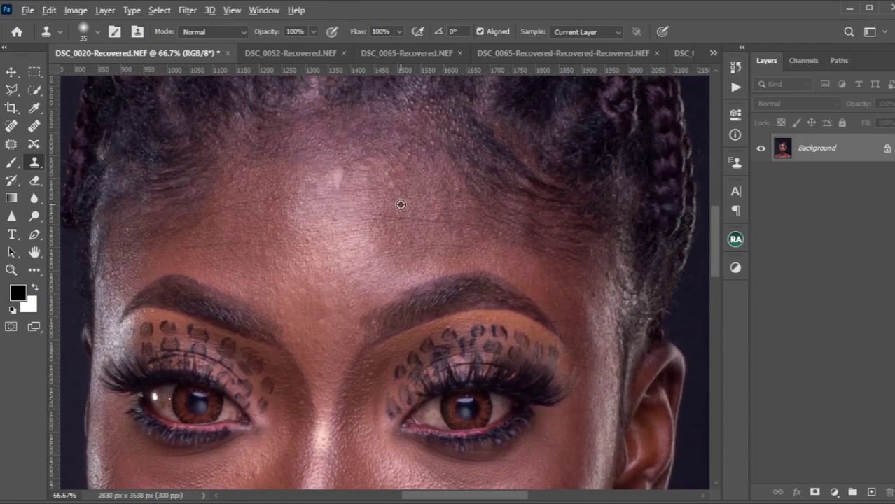
scroll(431, 184, "up", 2)
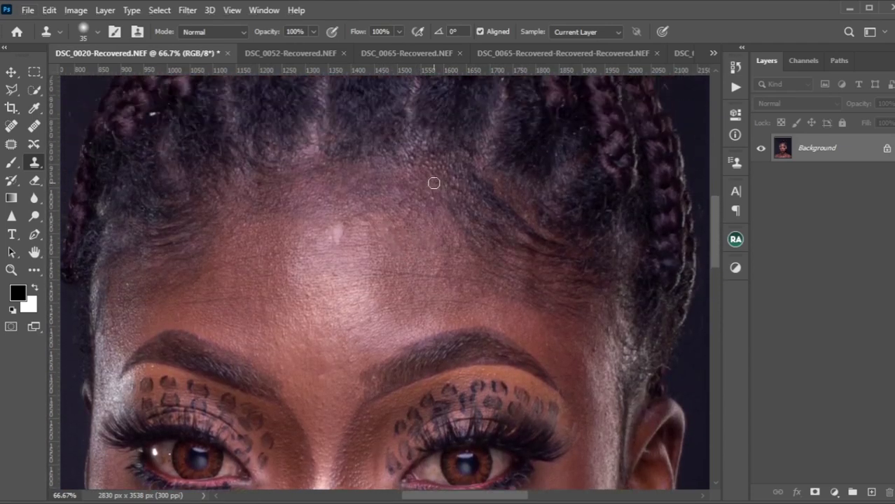
scroll(434, 201, "up", 1)
key("ctrl+plus")
left_click_drag(429, 176, 409, 257)
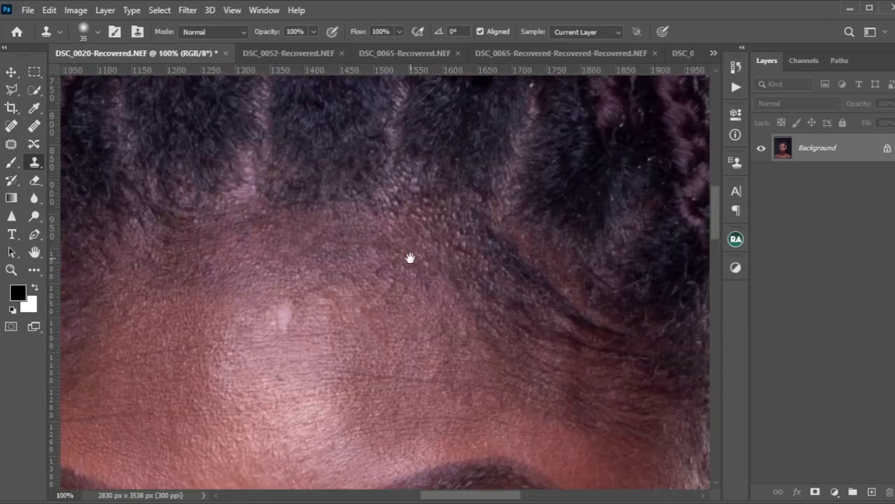
key("ctrl+plus")
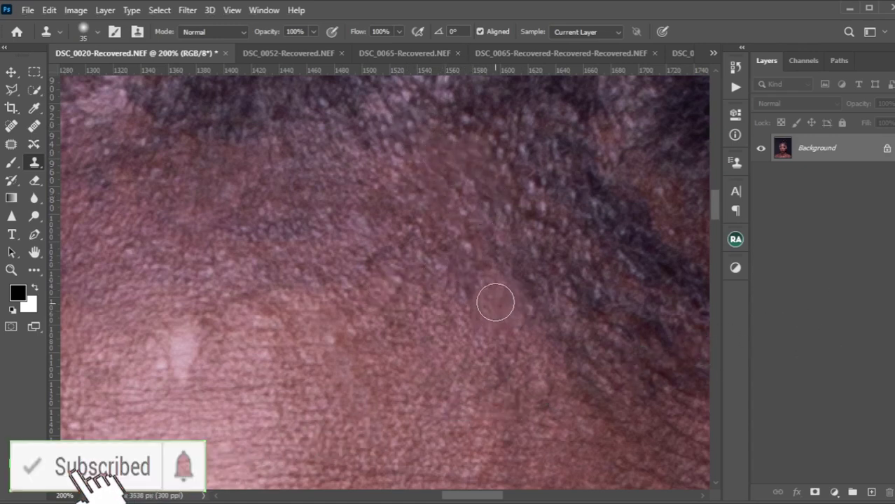
Examine the forehead, hairline and face at several magnifications for remaining blemishes
key("ctrl+minus")
key("ctrl+minus")
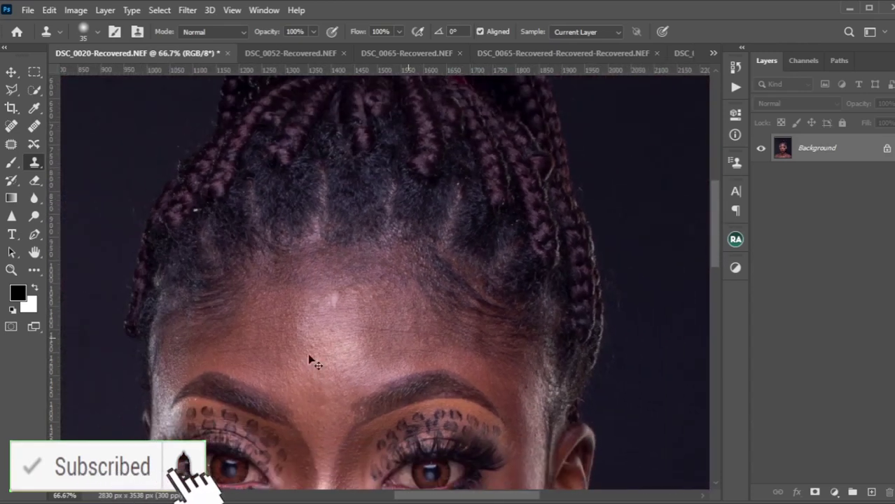
key("ctrl+minus")
key("ctrl+minus")
key("ctrl+plus")
key("ctrl+plus")
scroll(403, 302, "down", 5)
key("ctrl+minus")
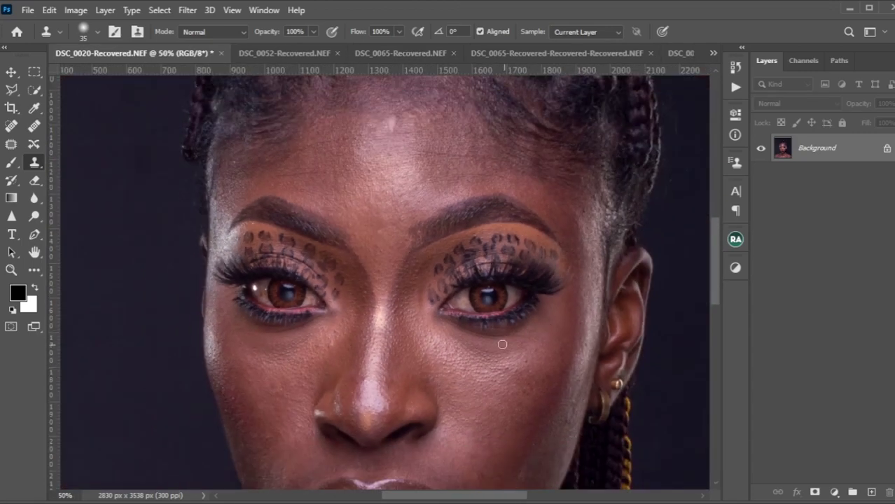
scroll(504, 345, "up", 3)
scroll(470, 356, "down", 3)
scroll(467, 356, "up", 2)
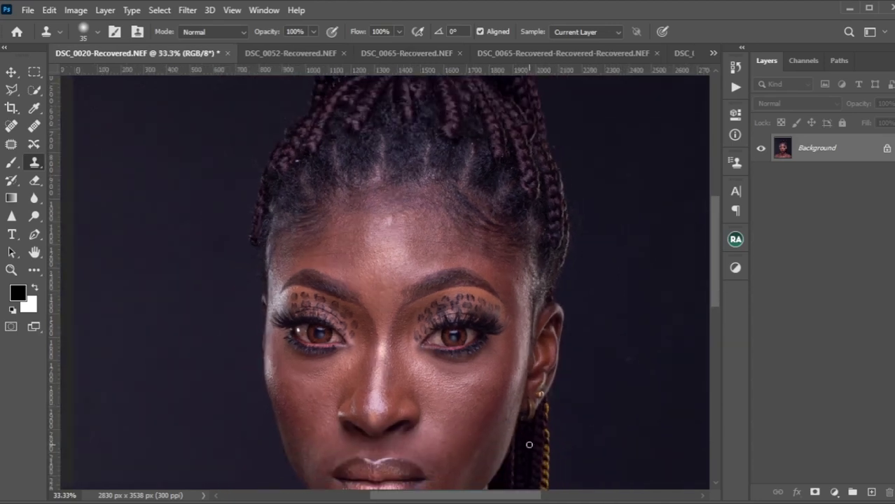
Touch up the remaining small blemishes between the eyebrows, on the chin and under the eyes with the Clone Stamp
key("ctrl+plus")
key("ctrl+plus")
key("ctrl+plus")
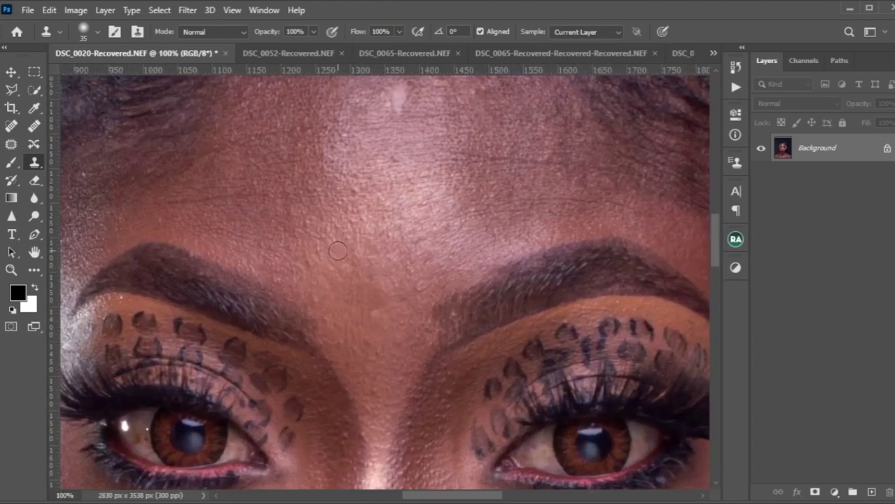
left_click_drag(354, 322, 425, 281)
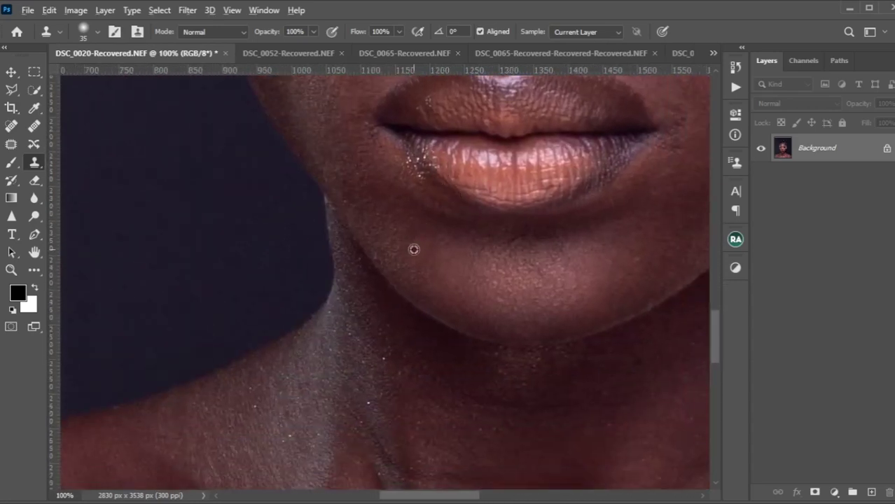
left_click_drag(527, 277, 480, 420)
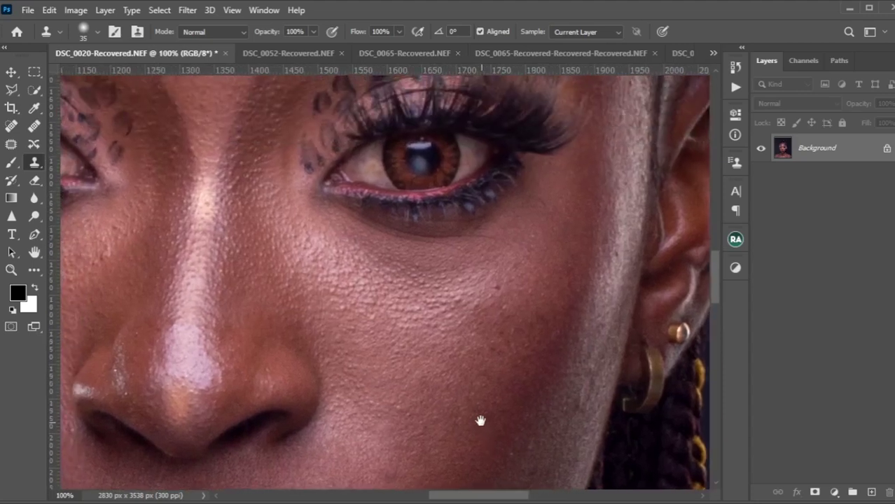
left_click_drag(460, 325, 475, 366)
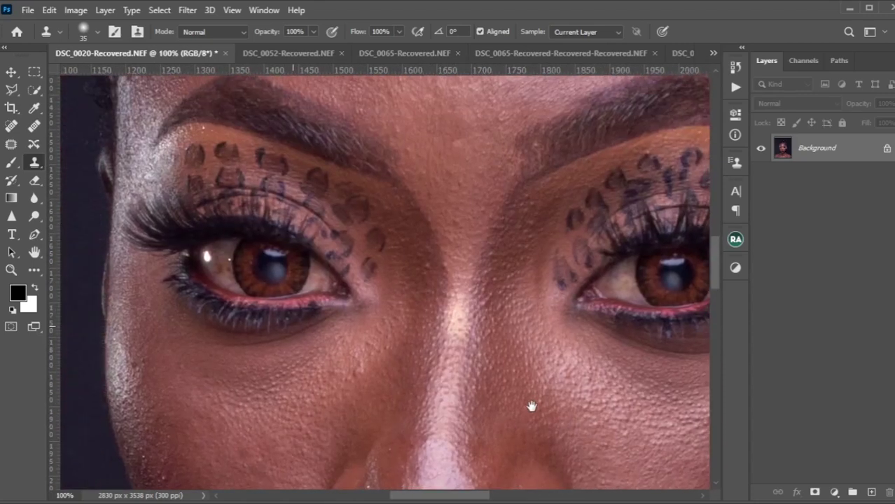
left_click_drag(532, 406, 539, 411)
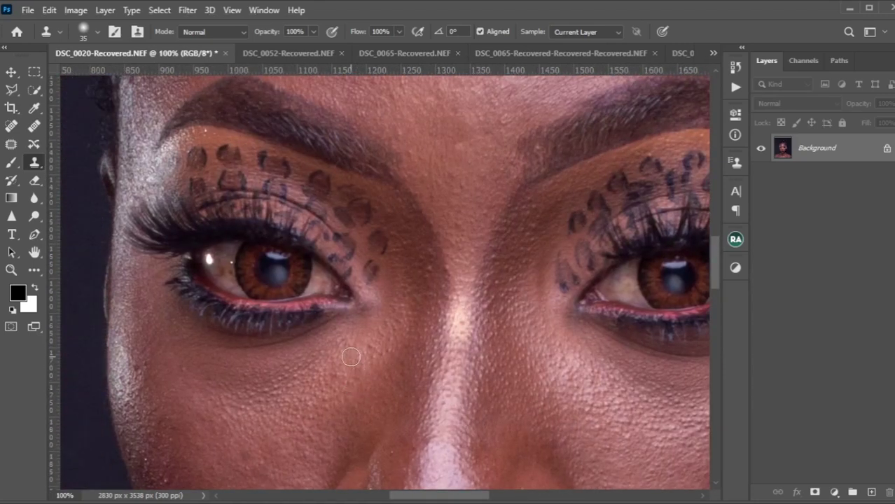
mouse_move(518, 405)
left_mouse_down()
mouse_move(395, 290)
mouse_move(380, 324)
left_mouse_up()
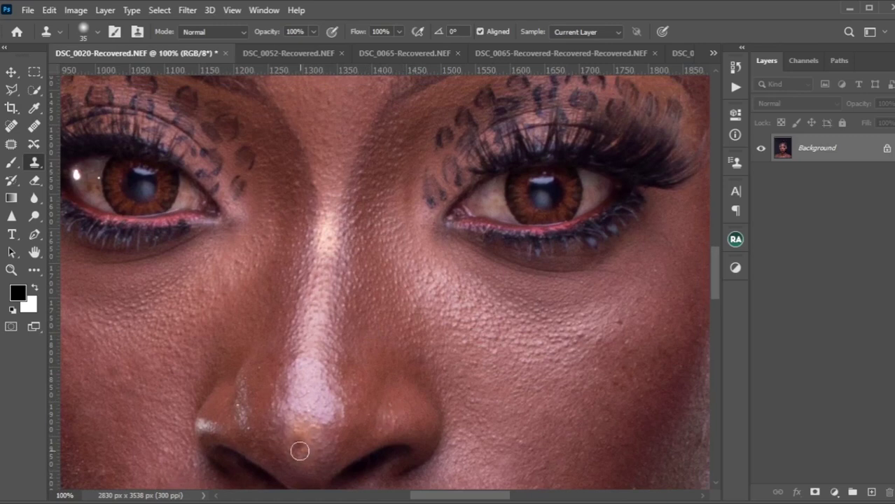
key("ctrl+minus")
key("ctrl+minus")
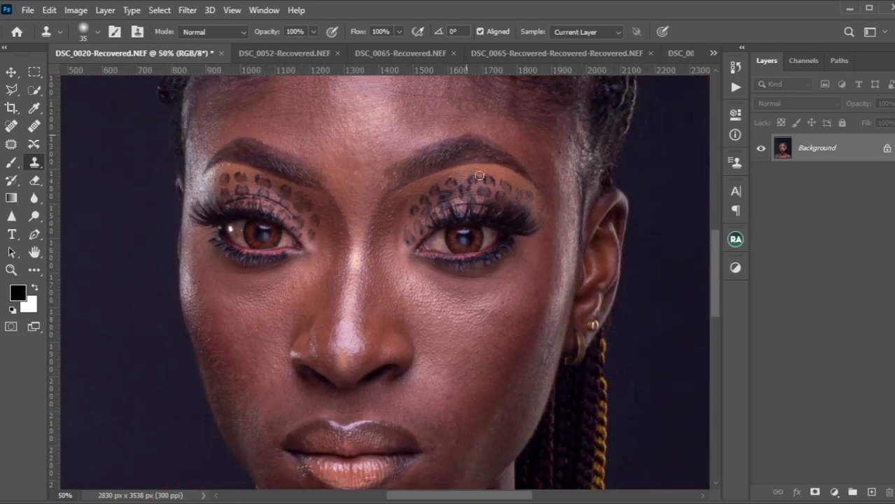
key("ctrl+minus")
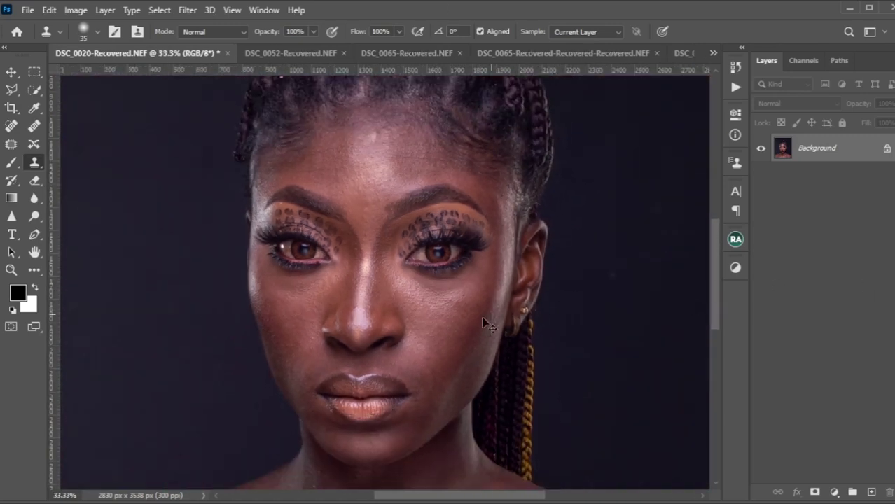
key("ctrl+minus")
key("ctrl+minus")
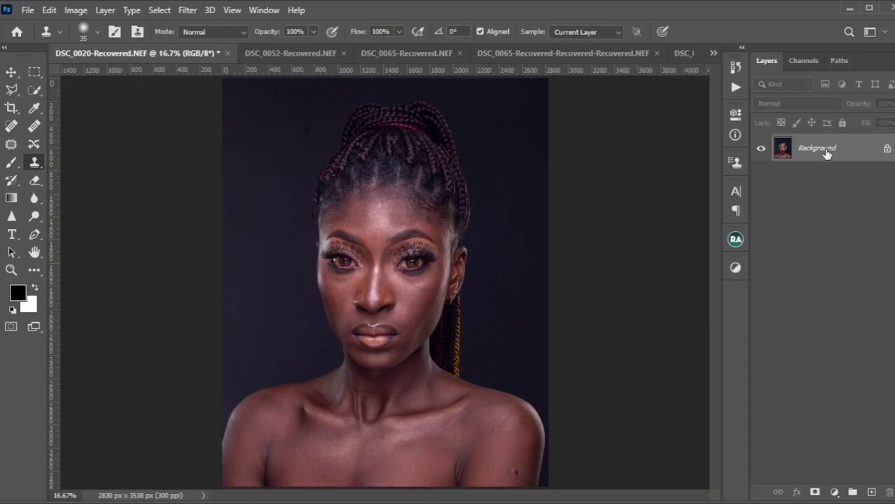
Create two duplicates of the Background layer stacked above the original
left_click_drag(824, 151, 872, 493)
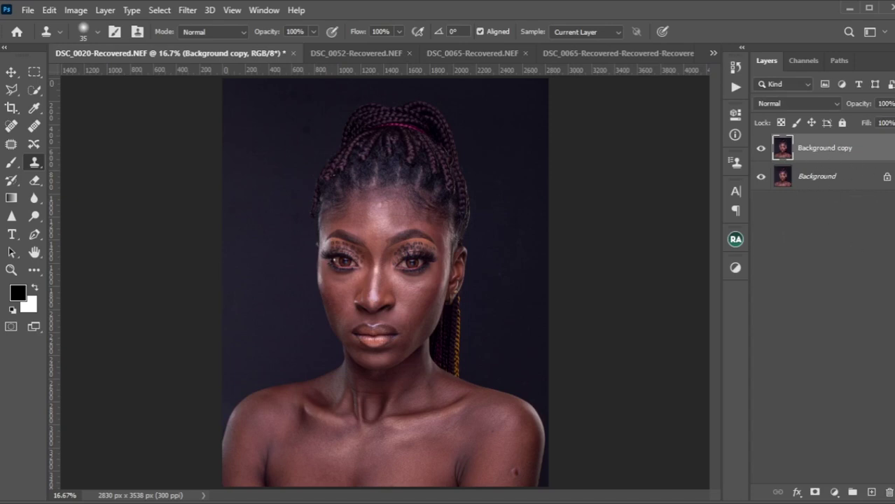
key("ctrl+z")
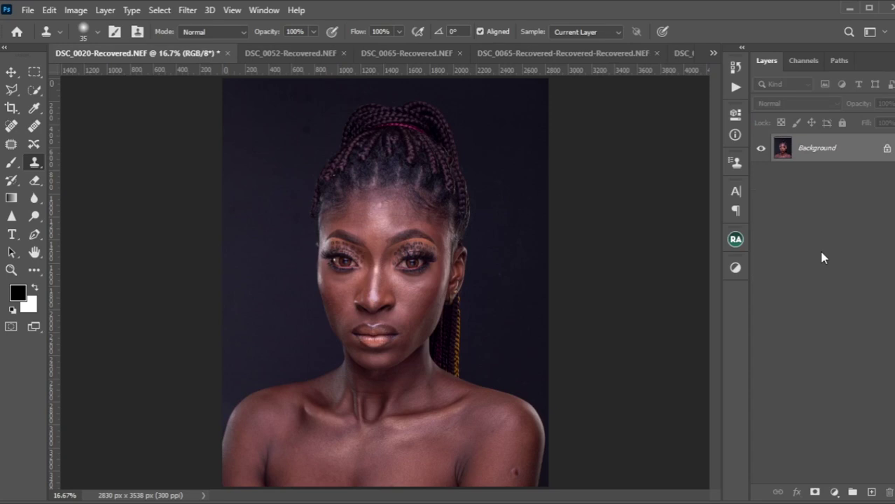
key("ctrl+j")
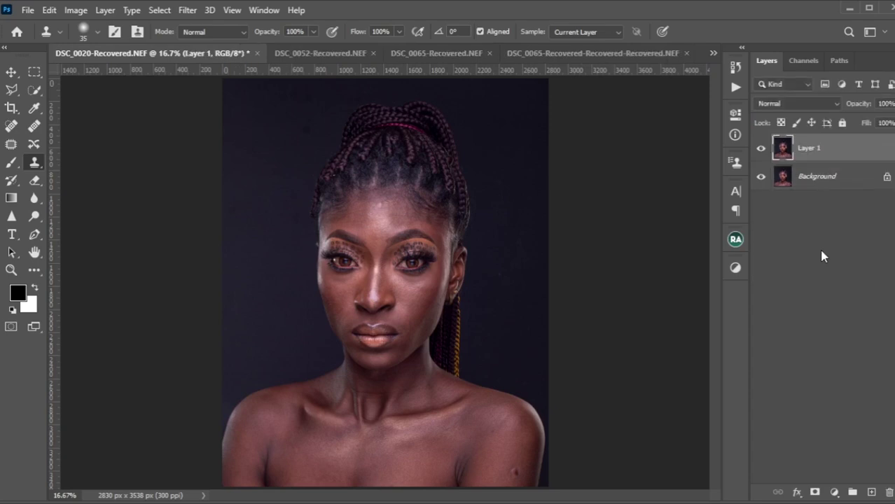
key("ctrl+j")
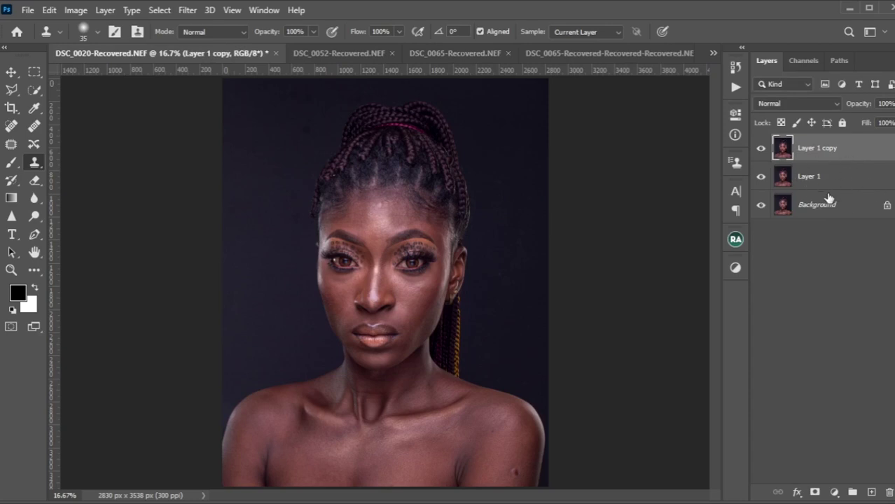
Rename the lower duplicate, Layer 1, as low FQ
double_click(812, 180)
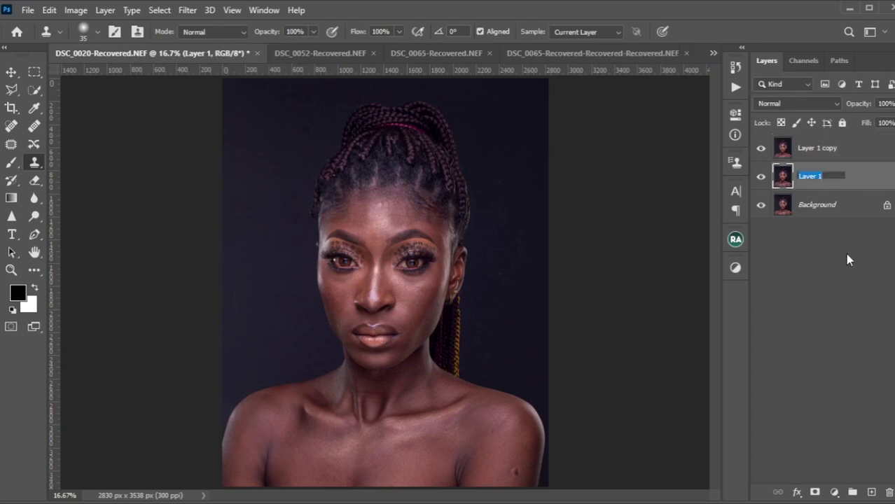
type("low FO")
Rename the upper duplicate, Layer 1 copy, as High FQ
double_click(818, 147)
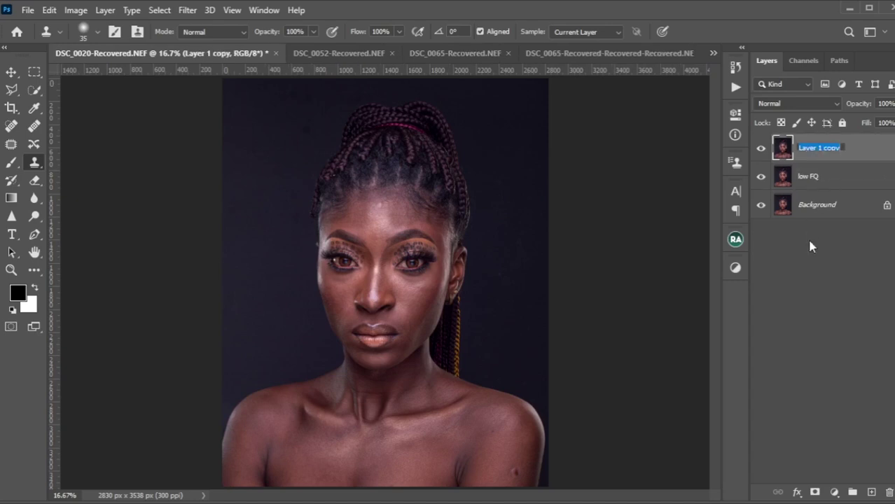
type("High FQ")
type("H")
key("Return")
Capitalize the lower duplicate's name so that it reads Low FQ
left_click(800, 181)
double_click(803, 178)
left_click(799, 176)
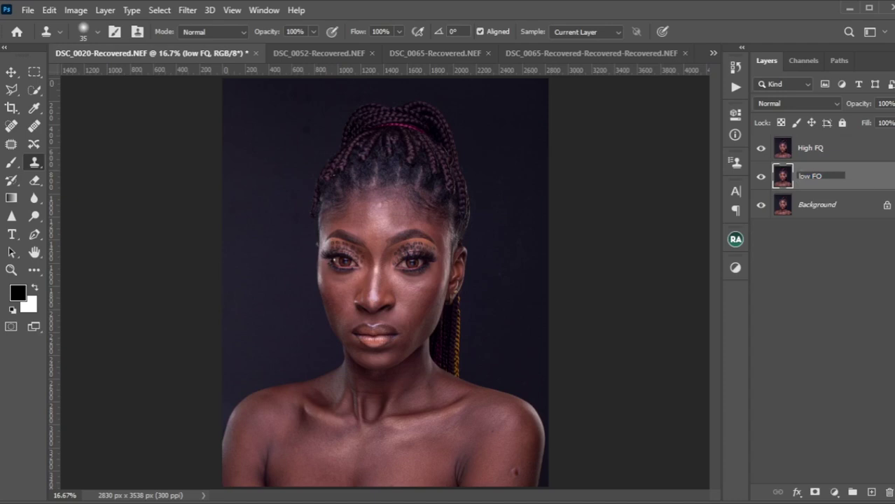
type("L")
key("Return")
Hide the High FQ layer and make Low FQ the active layer
left_click(779, 159)
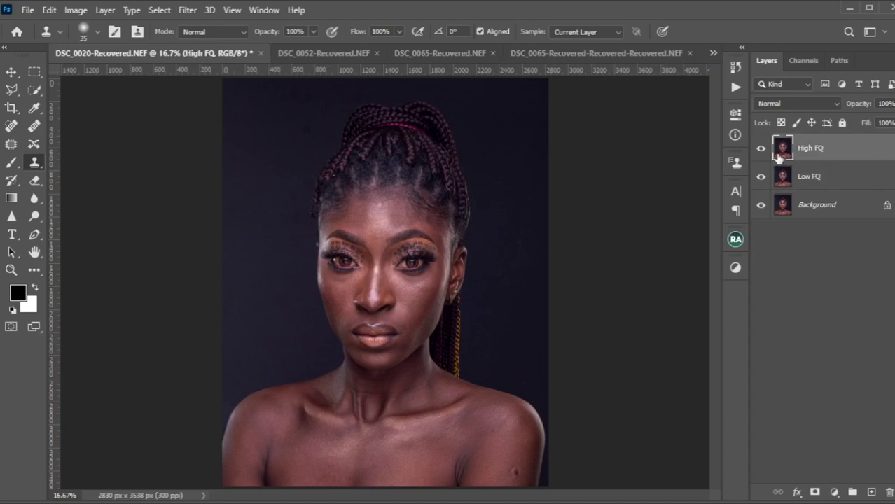
left_click(760, 148)
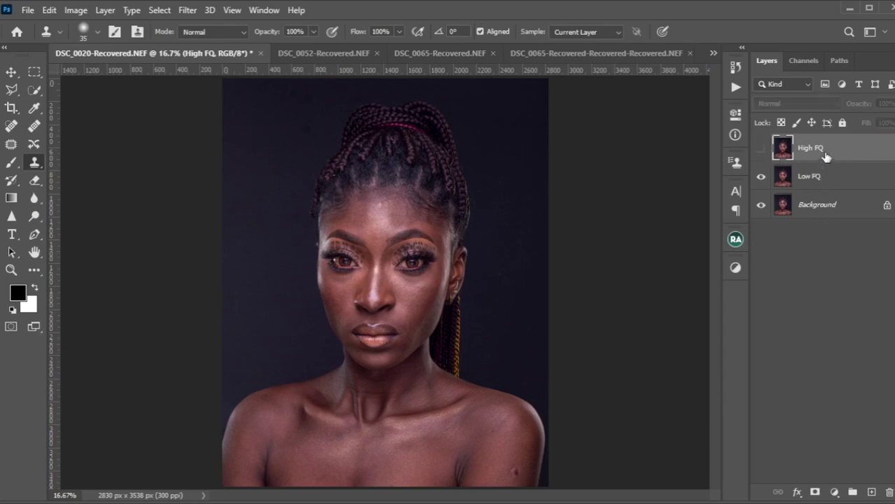
left_click(819, 179)
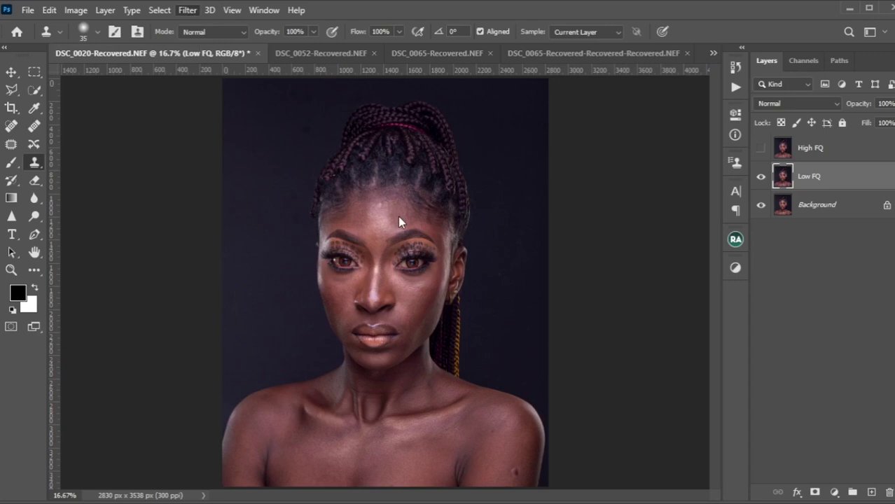
Preview a blur on the Low FQ layer and examine it on the face, forehead and eyes at several magnifications
key("ctrl+space")
left_click(483, 308, "ctrl")
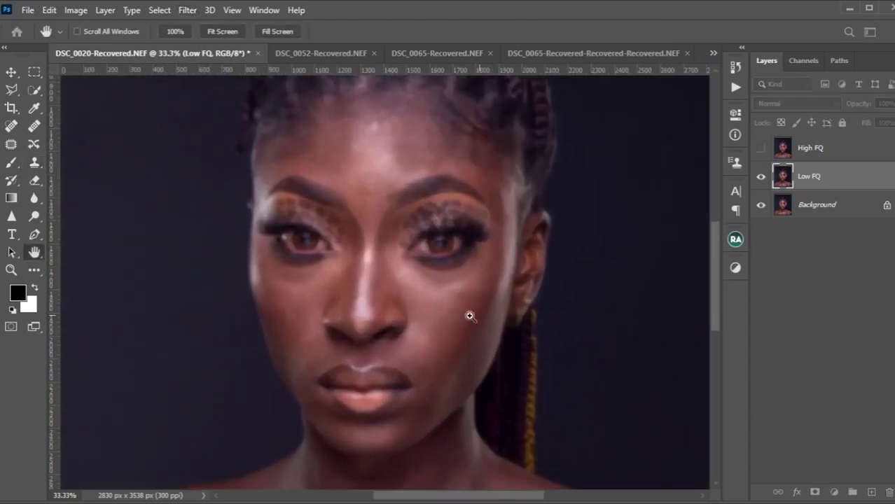
key("ctrl+minus")
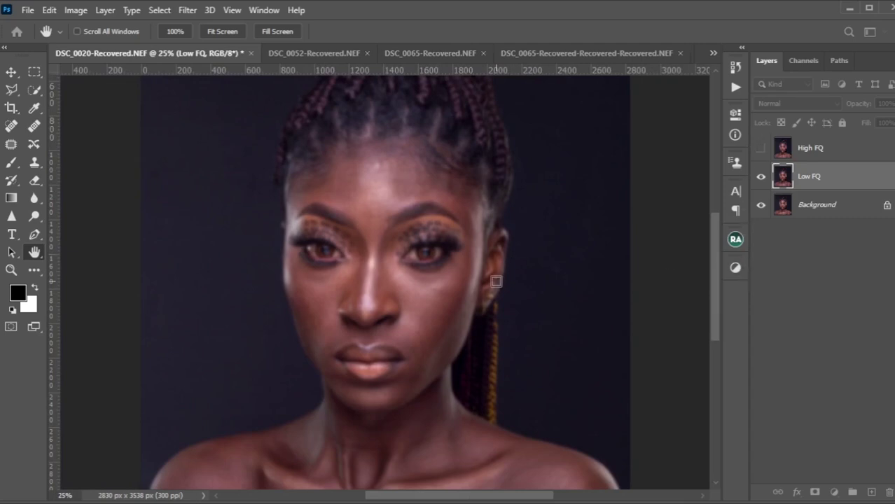
key("ctrl+plus")
key("ctrl+plus")
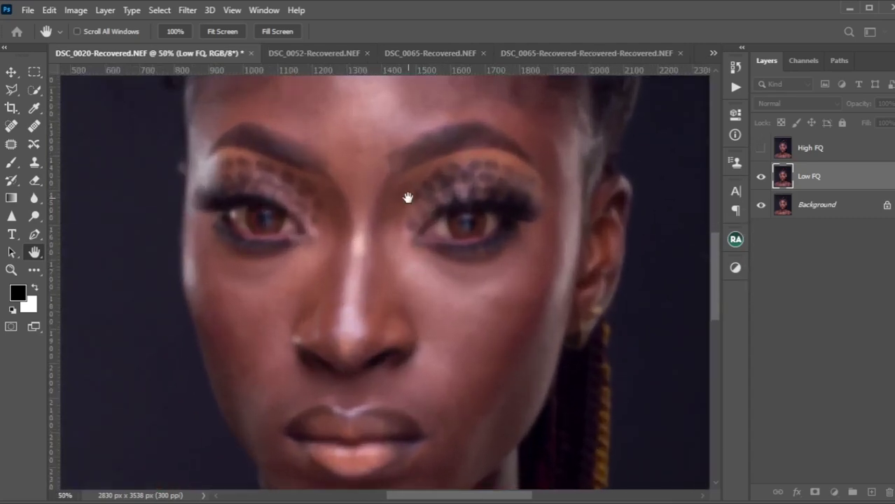
left_click_drag(407, 198, 400, 306)
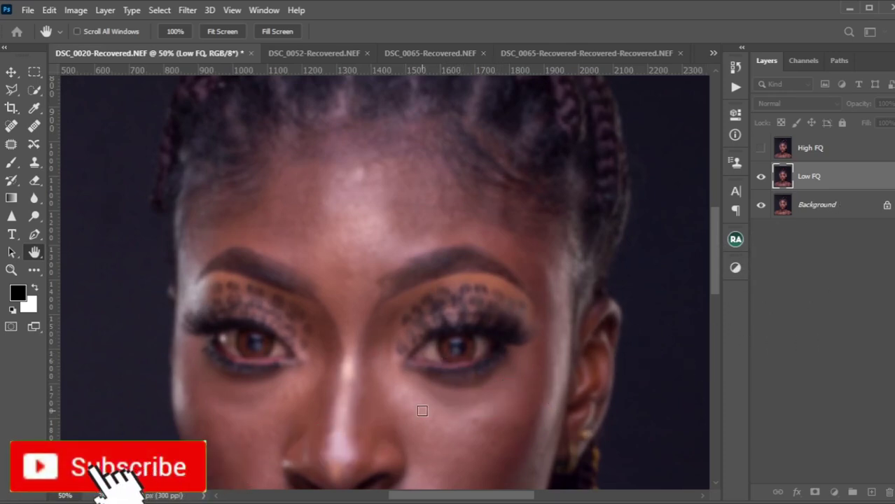
key("ctrl+plus")
left_click_drag(420, 370, 386, 380)
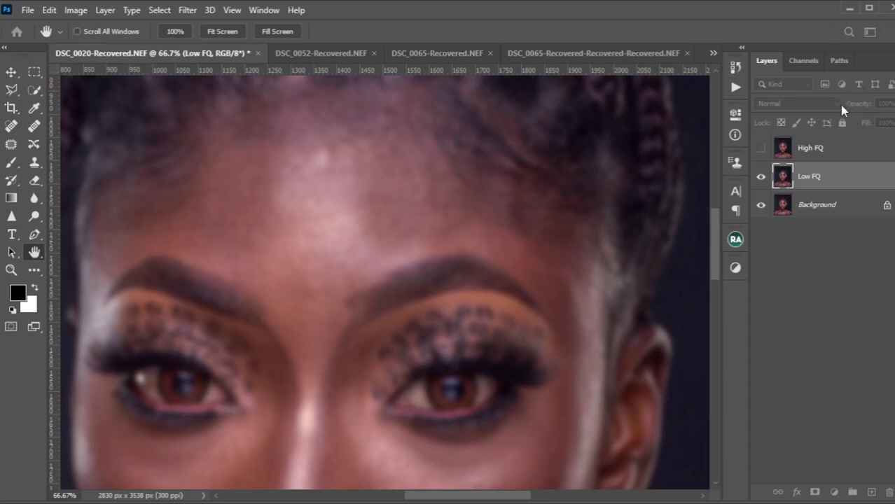
Compare the forehead and eyes with and without the blur and apply it to the Low FQ layer
key("ctrl+z")
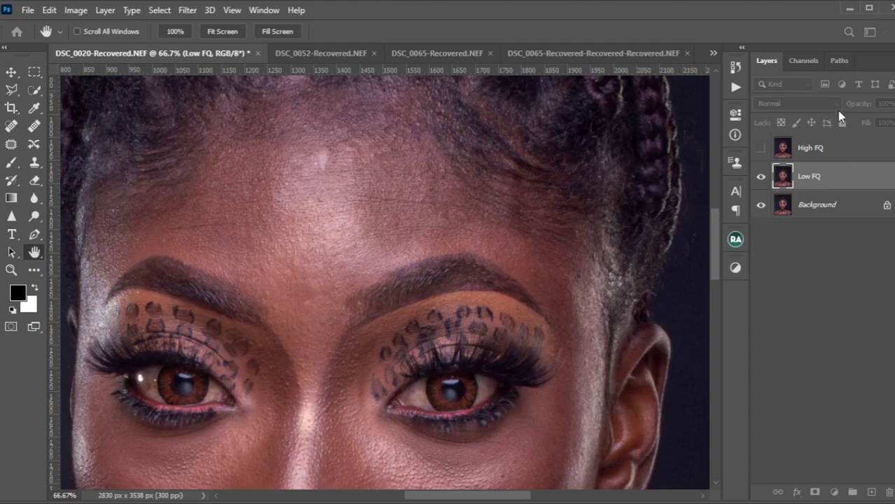
key("ctrl+shift+z")
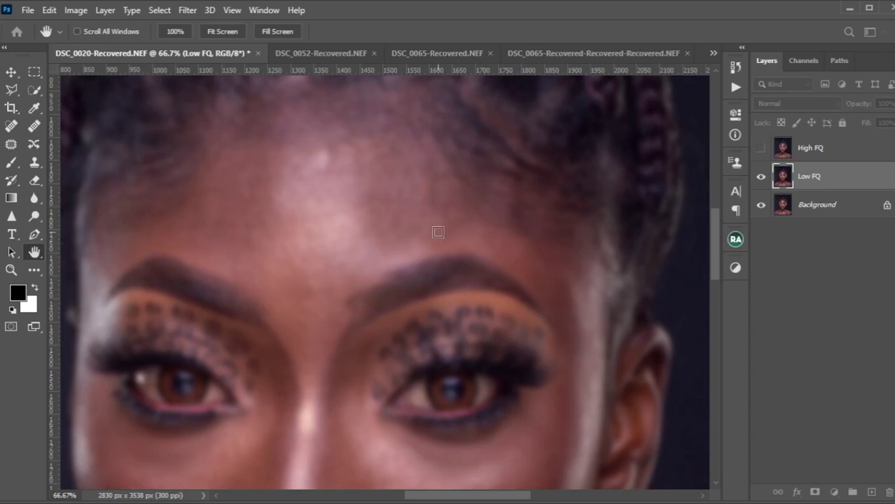
key("ctrl+z")
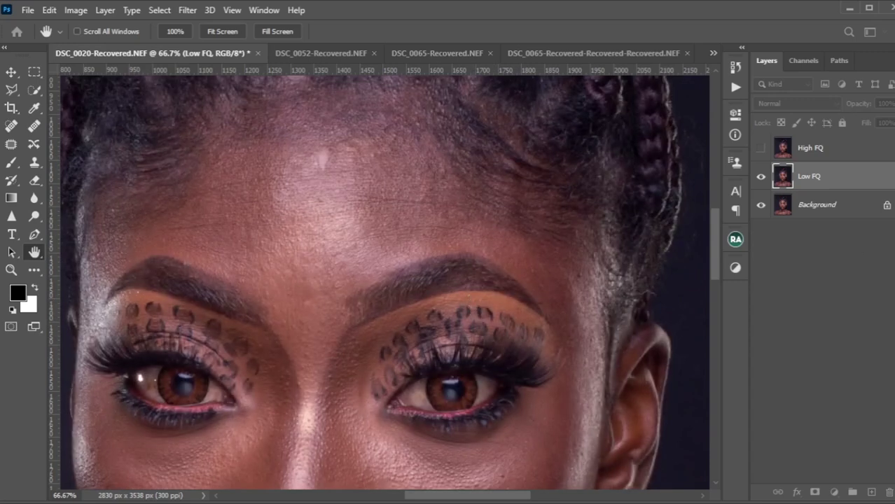
key("ctrl+shift+z")
key("ctrl+z")
key("ctrl+shift+z")
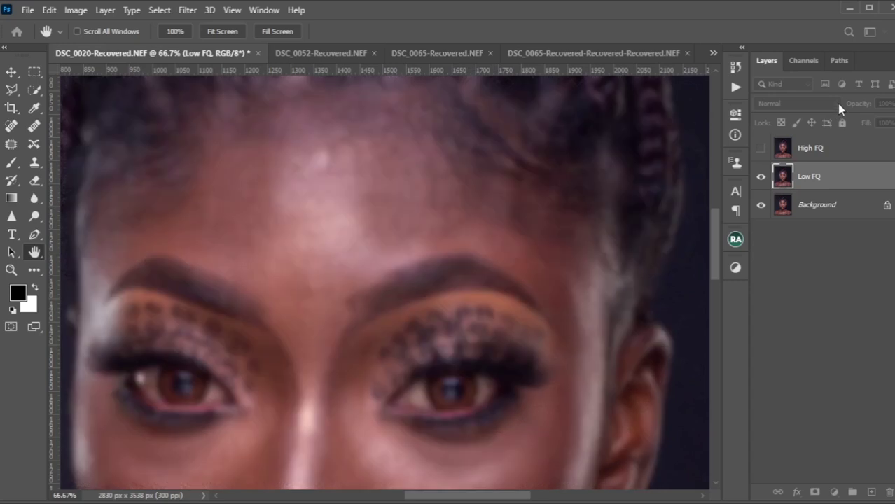
key("ctrl+z")
key("ctrl+shift+z")
key("s")
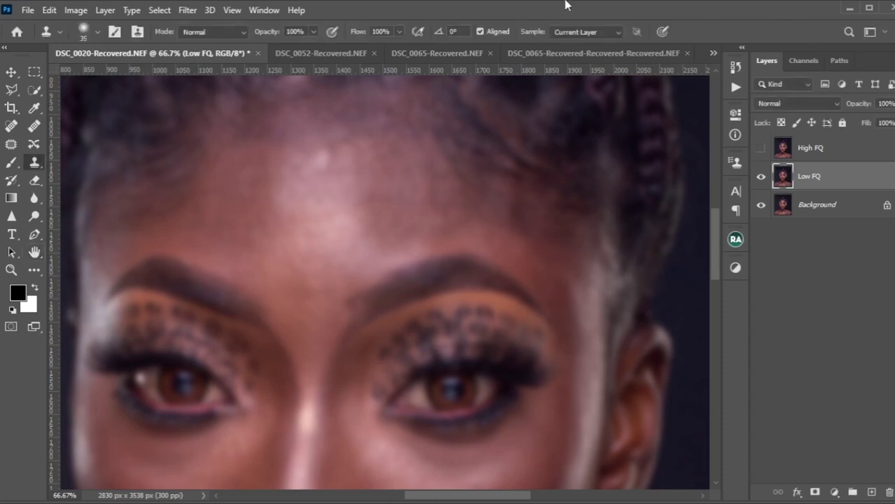
Compare the sharp High FQ layer with the blurred Low FQ layer by showing and hiding High FQ
left_click(760, 149)
left_click(812, 149)
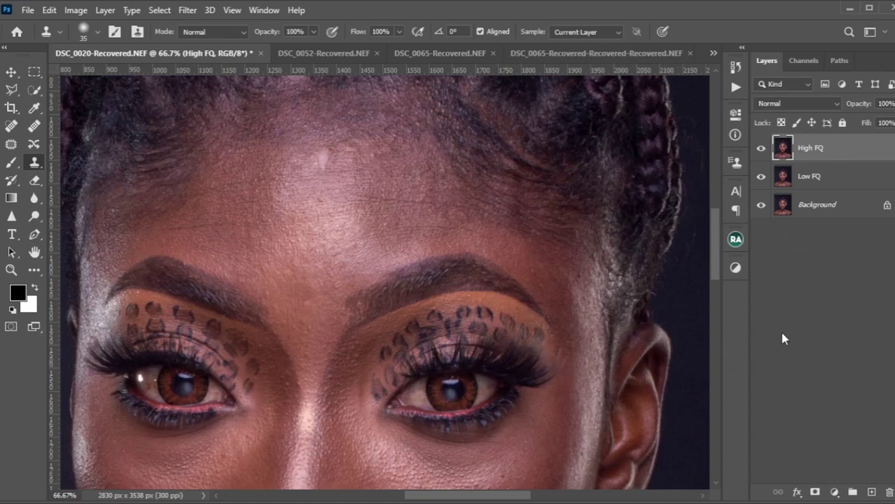
key("ctrl+comma")
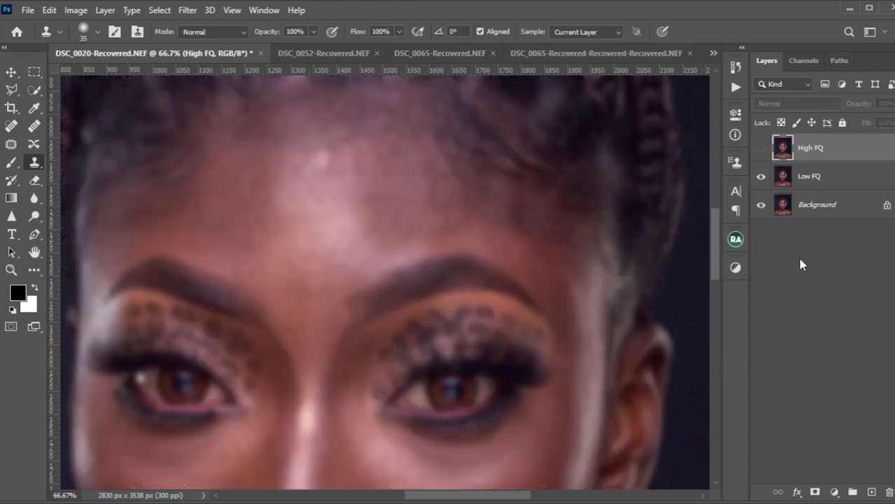
Blur the Low FQ layer again to smooth out the skin texture, checking the cheeks, nose and lips
left_click(809, 177)
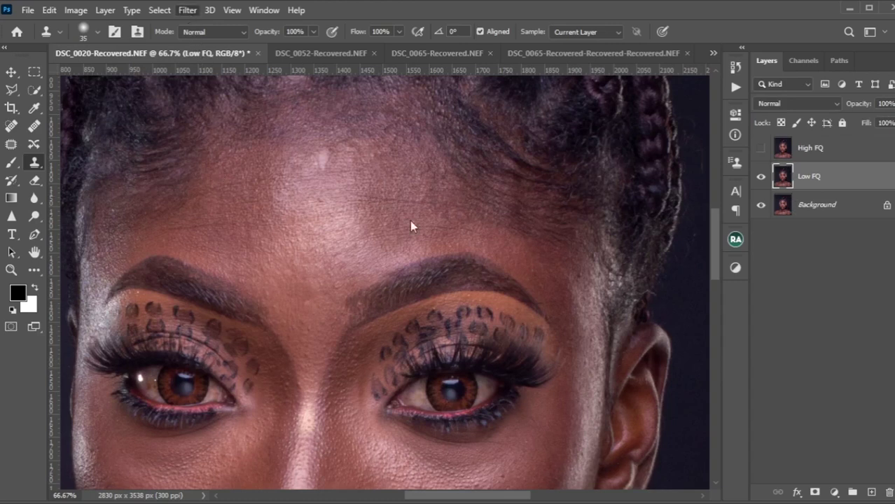
key("ctrl+alt+f")
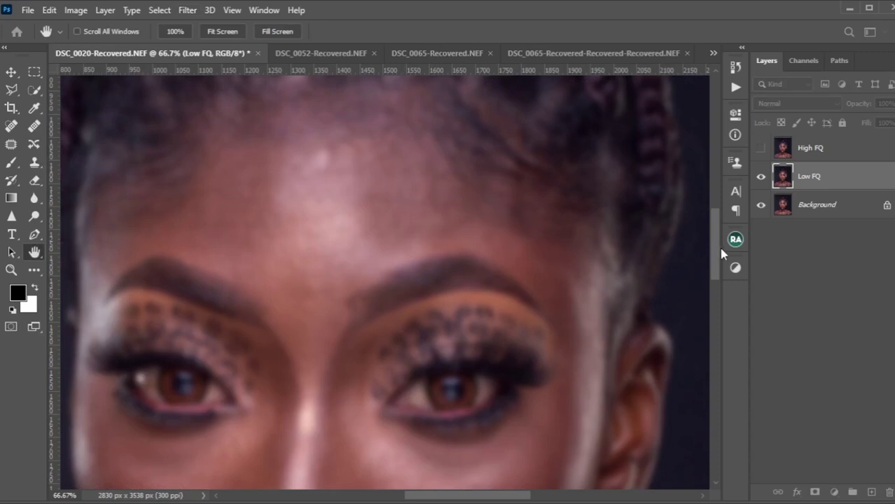
left_click_drag(494, 413, 504, 175)
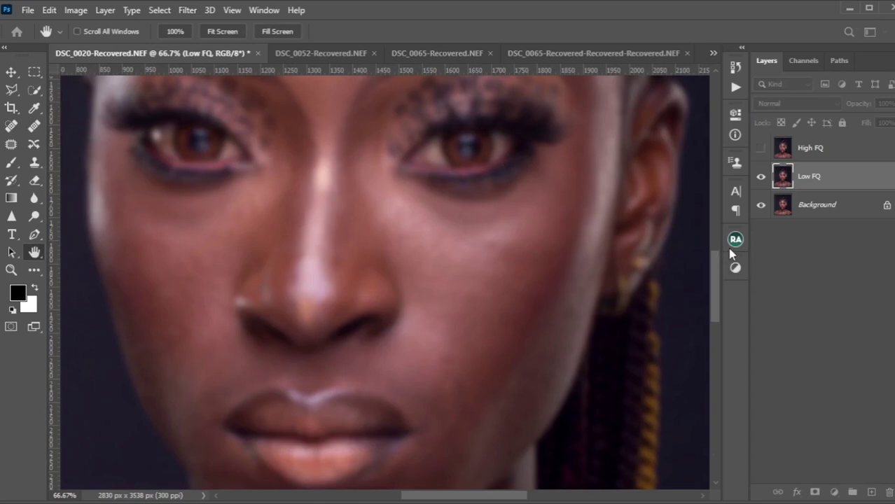
key("s")
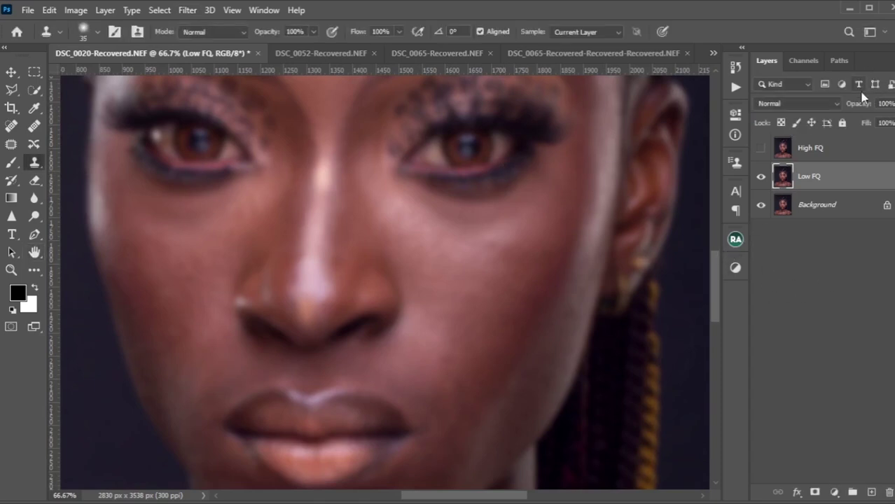
Show the High FQ layer and use Apply Image with Low FQ as the source to reduce it to grey skin texture
left_click(803, 154)
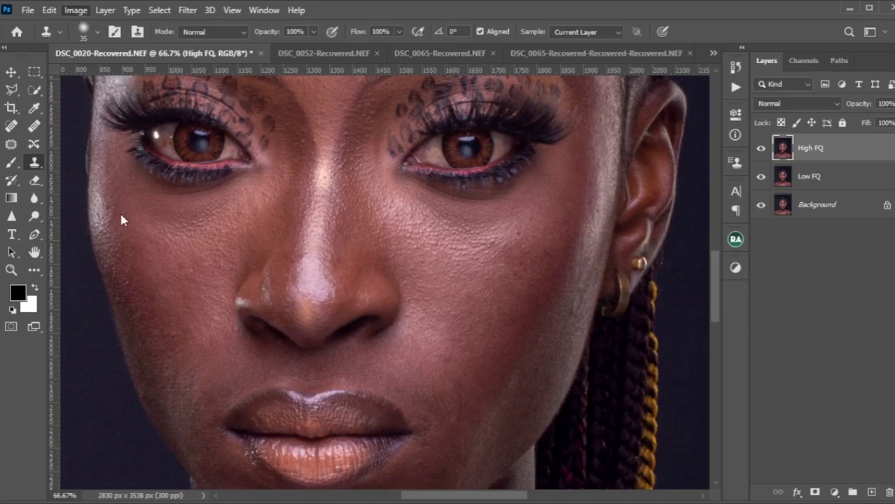
key("space")
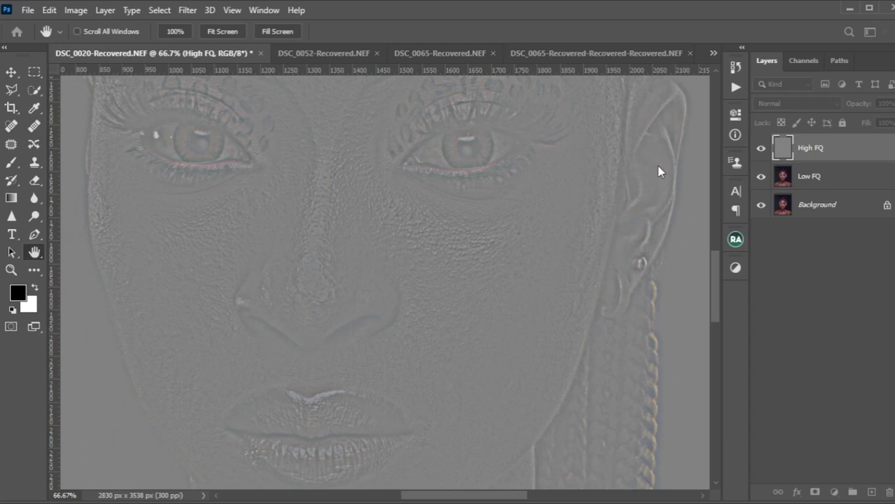
key("ctrl+alt+f")
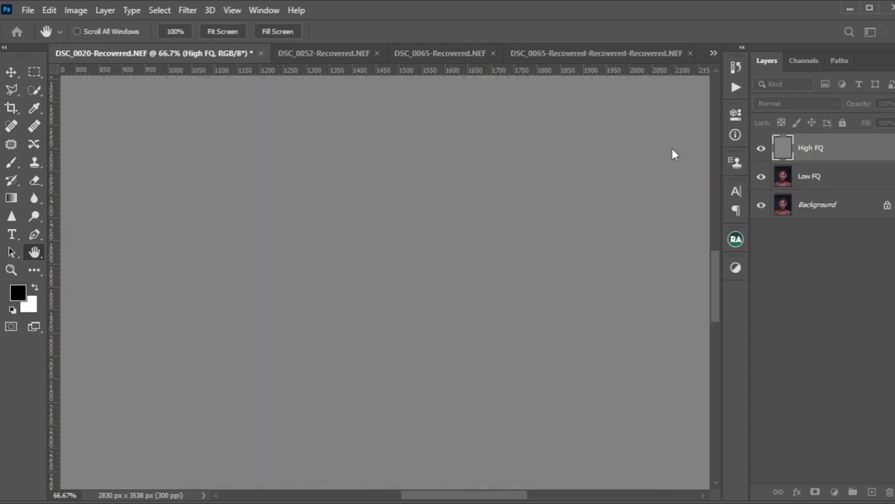
key("ctrl+z")
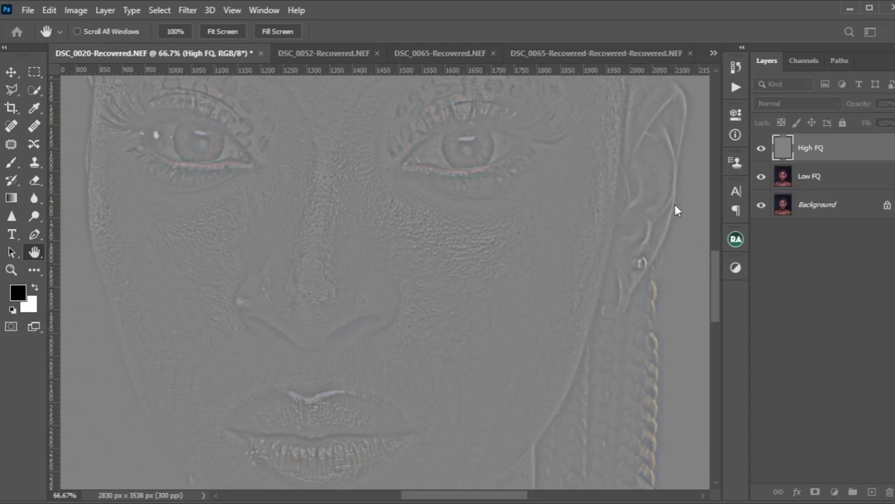
key("ctrl+z")
key("ctrl+shift+z")
key("ctrl+z")
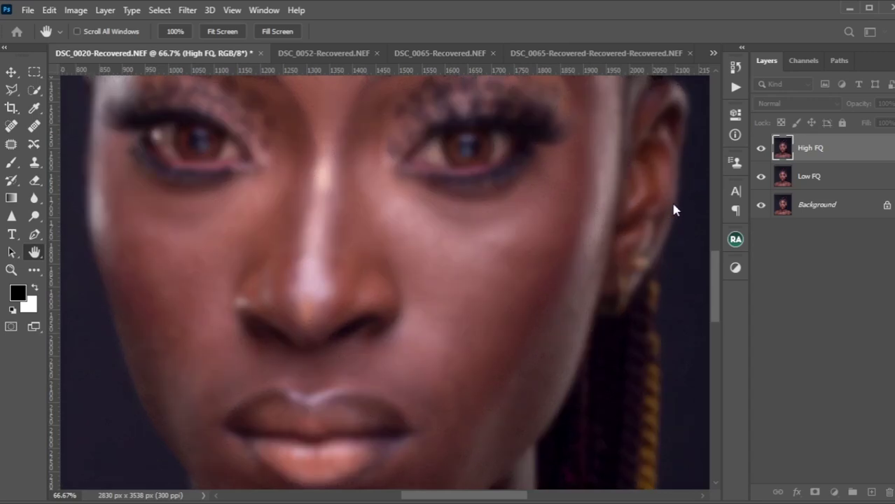
key("ctrl+shift+z")
key("ctrl+shift+z")
key("ctrl+shift+z")
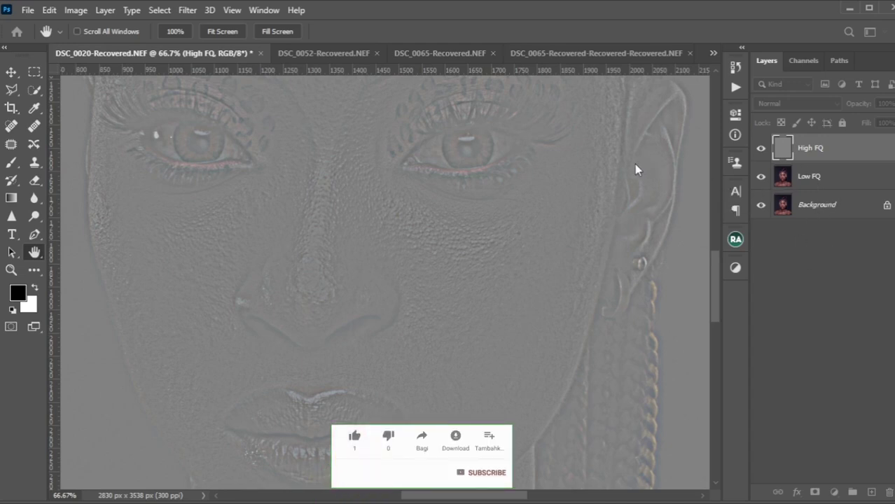
key("s")
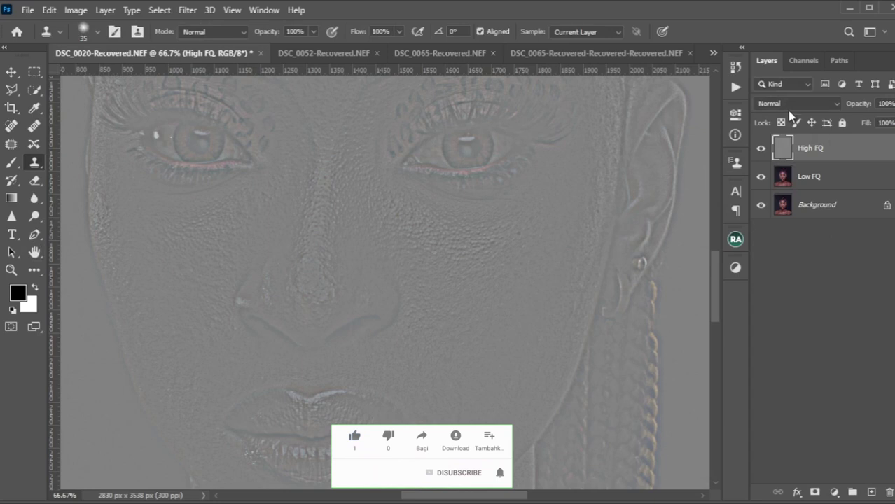
Set the High FQ layer's blend mode to Linear Light
key("v")
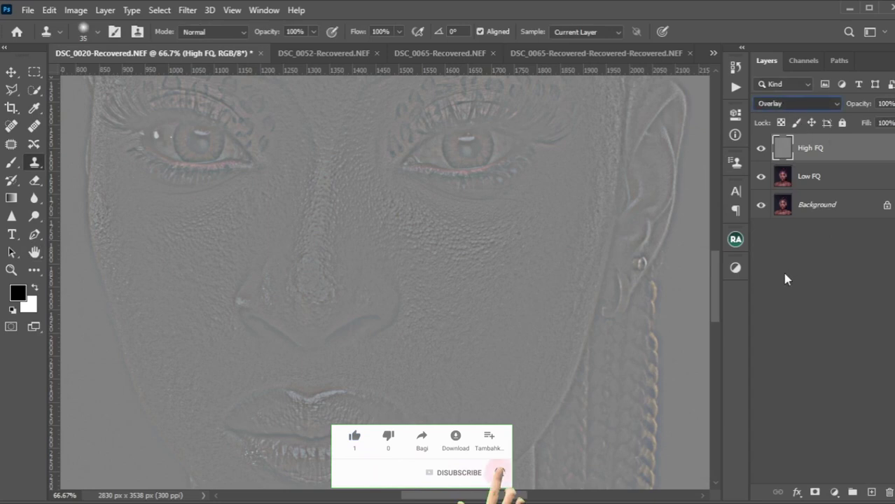
key("Down")
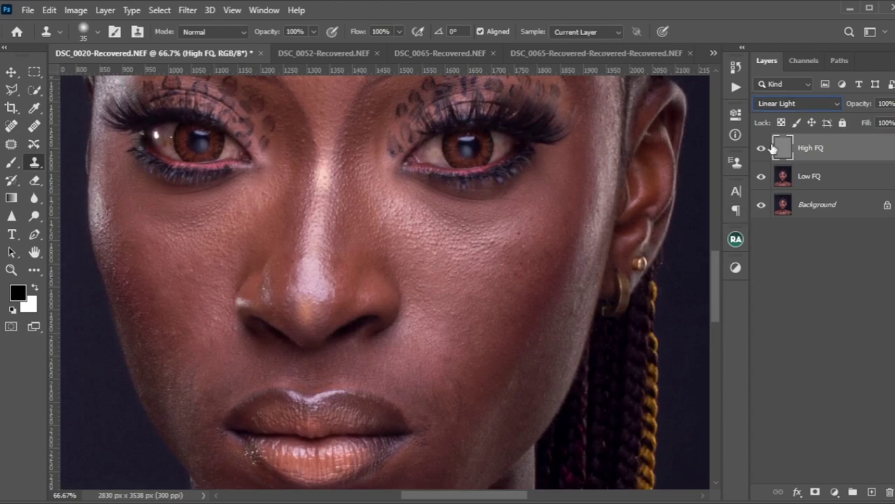
key("ctrl+minus")
key("ctrl+minus")
key("ctrl+minus")
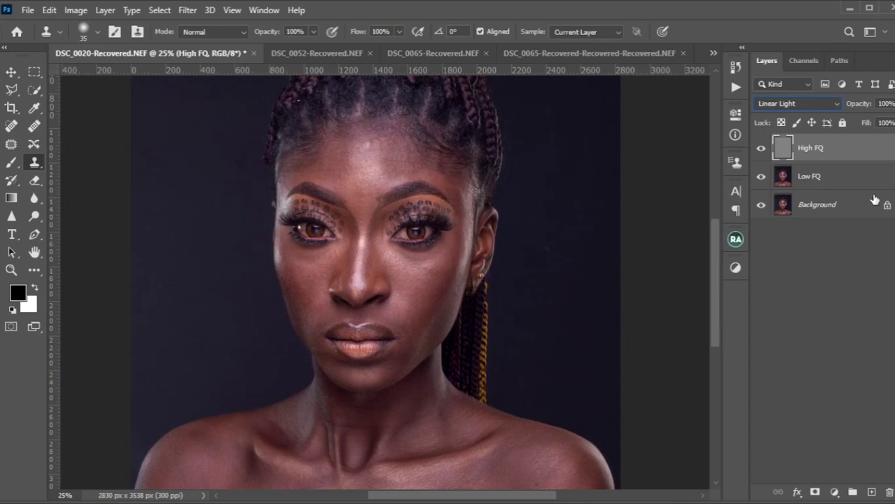
Put the High FQ and Low FQ layers together in one layer group above the Background
left_click(827, 182, "shift")
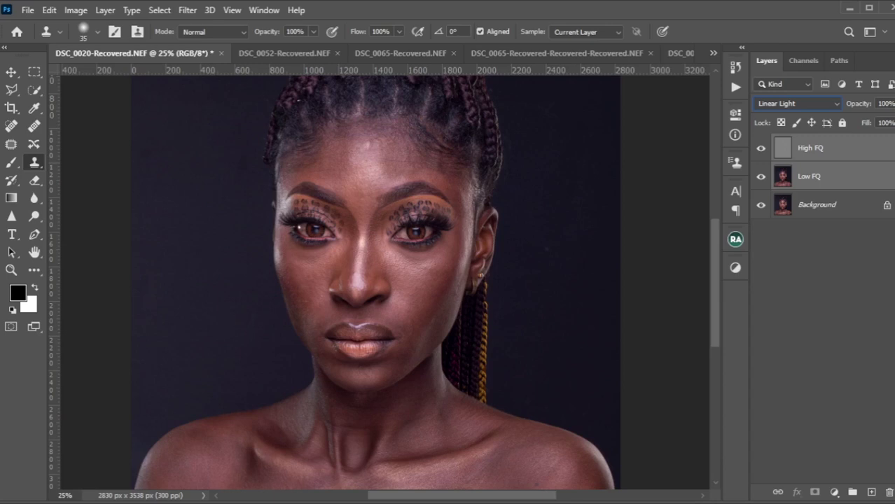
key("ctrl+g")
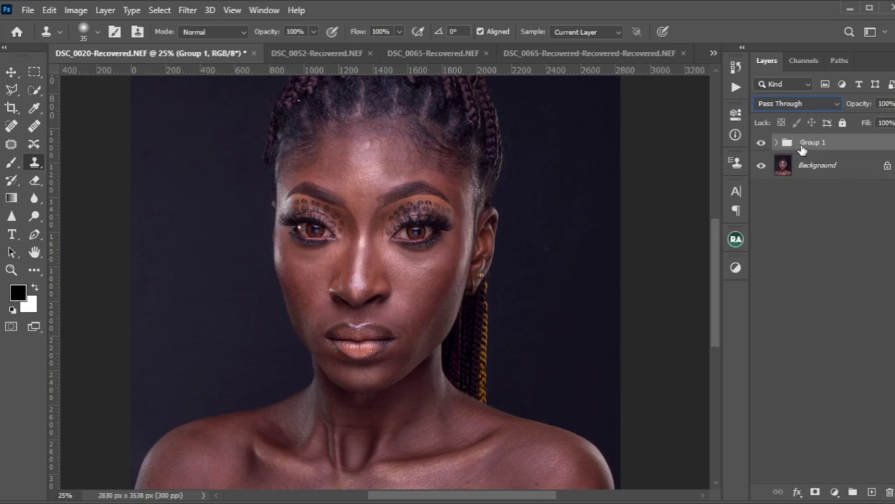
key("ctrl+z")
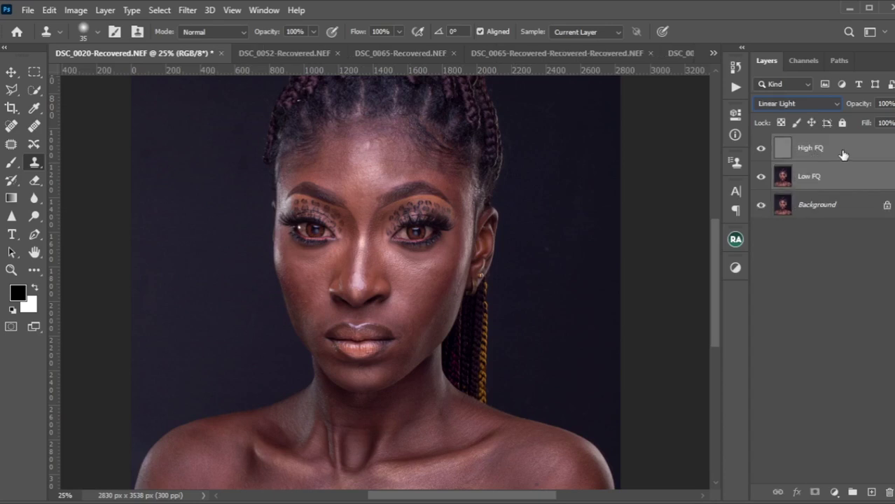
left_click_drag(839, 166, 851, 494)
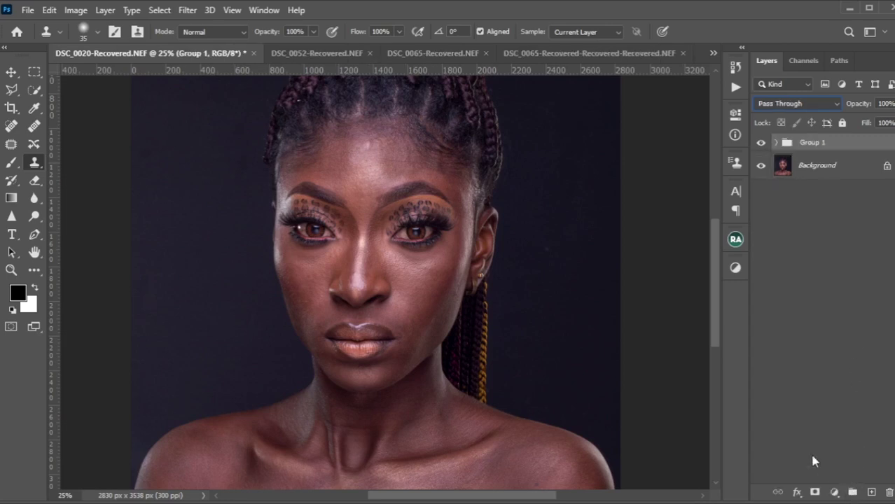
Rename the layer group as FREQUENCY SEPERATION
double_click(811, 142)
type("FREQUENCY SEPE")
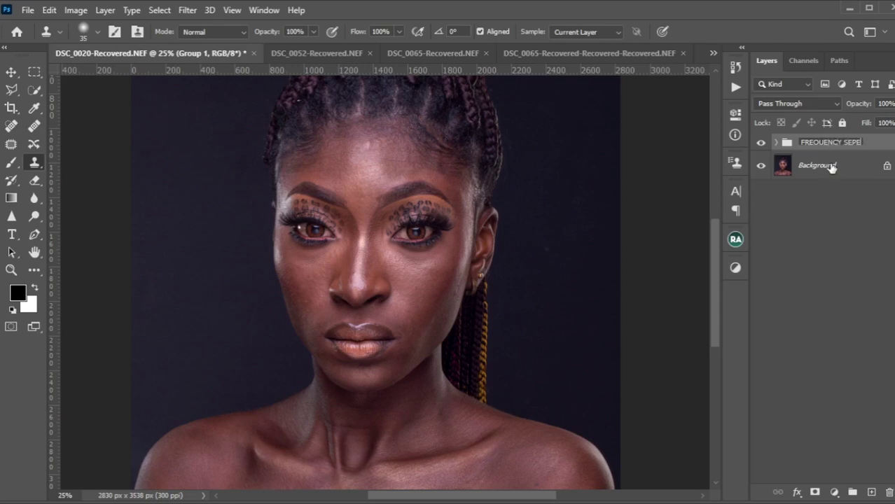
type("RATION")
left_click(854, 173)
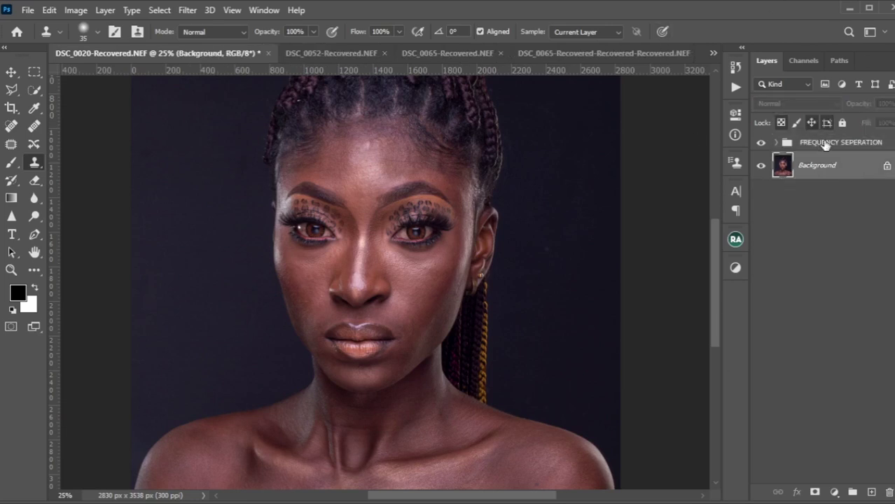
Expand the FREQUENCY SEPERATION group and add a new empty layer directly above Low FQ
left_click(774, 144)
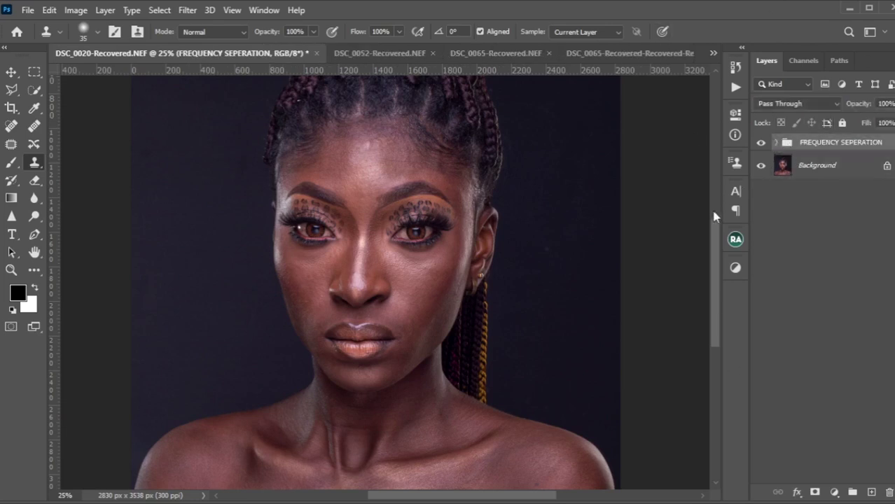
left_click(776, 143)
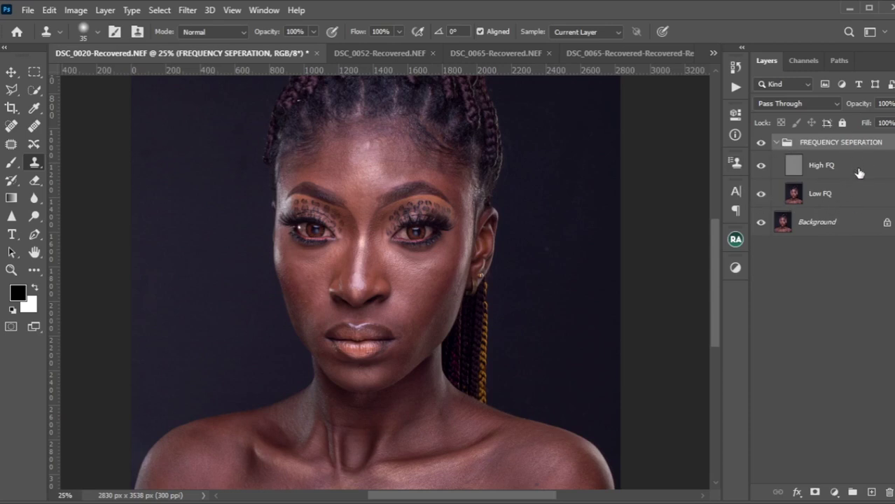
left_click(858, 198)
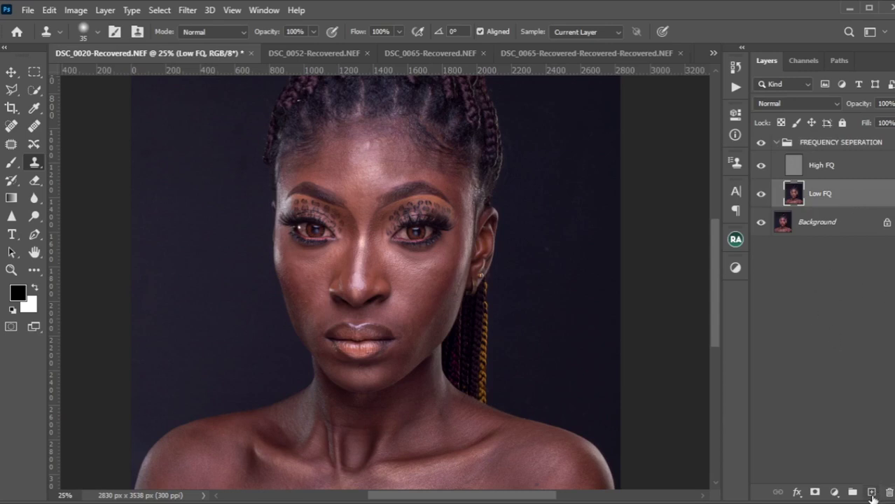
left_click(871, 493)
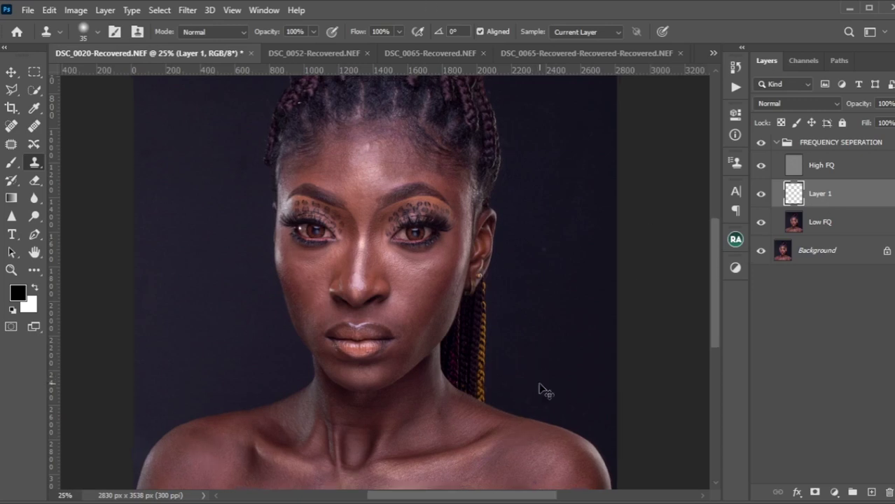
Examine the skin tones of the whole portrait and the face at different magnifications
scroll(539, 384, "down", 2)
scroll(543, 388, "up", 1)
scroll(541, 390, "up", 3)
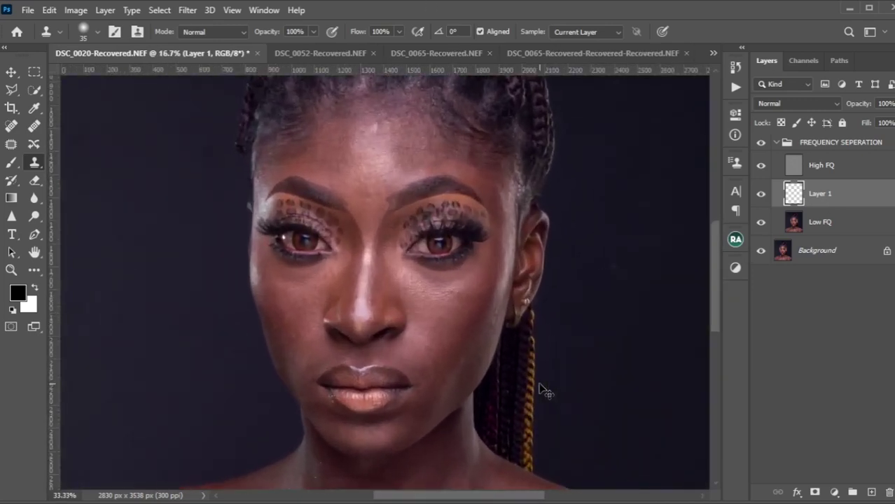
scroll(540, 389, "down", 2)
scroll(541, 390, "down", 1)
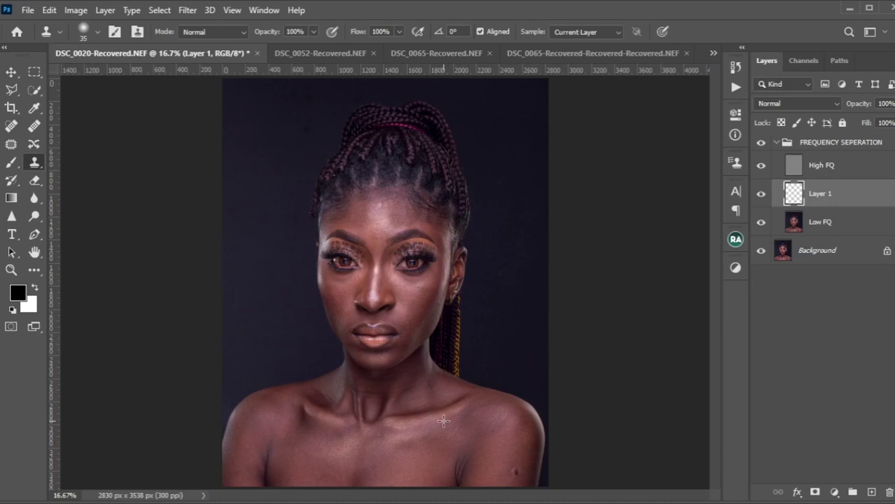
scroll(441, 445, "up", 2)
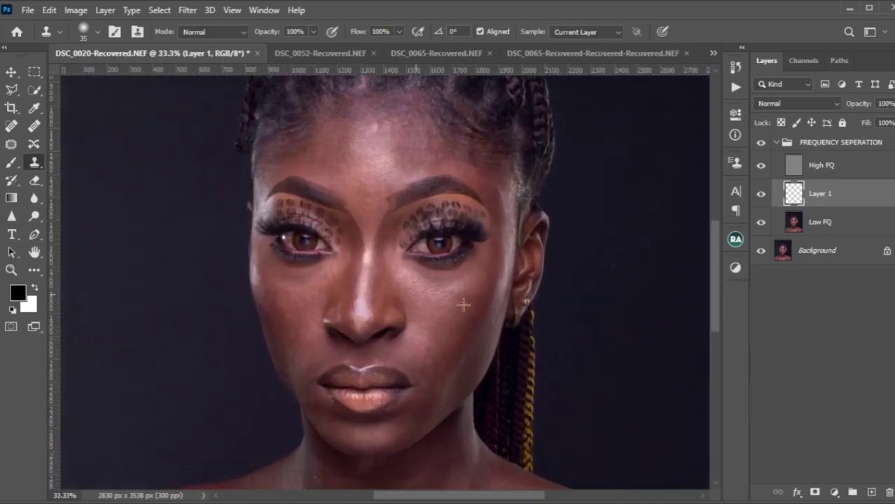
scroll(386, 239, "up", 1)
scroll(433, 190, "up", 3)
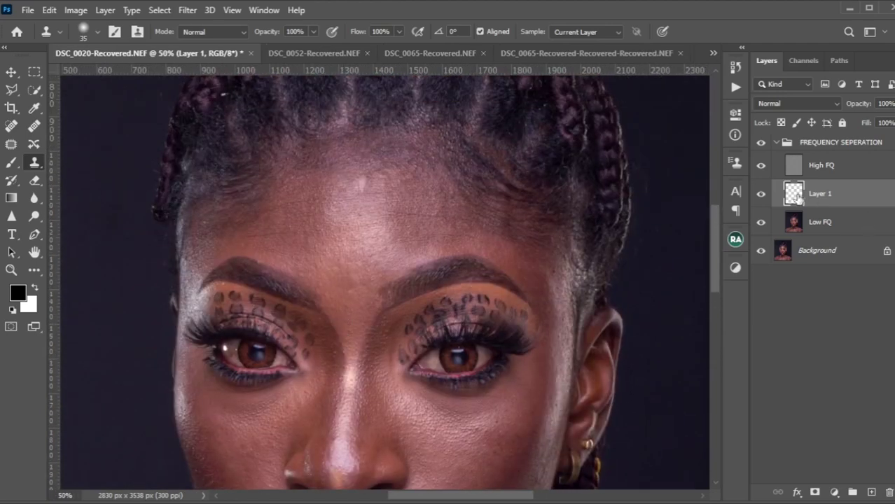
Select the Low FQ layer and set up the Mixer Brush with 10% smoothing
left_click(811, 233)
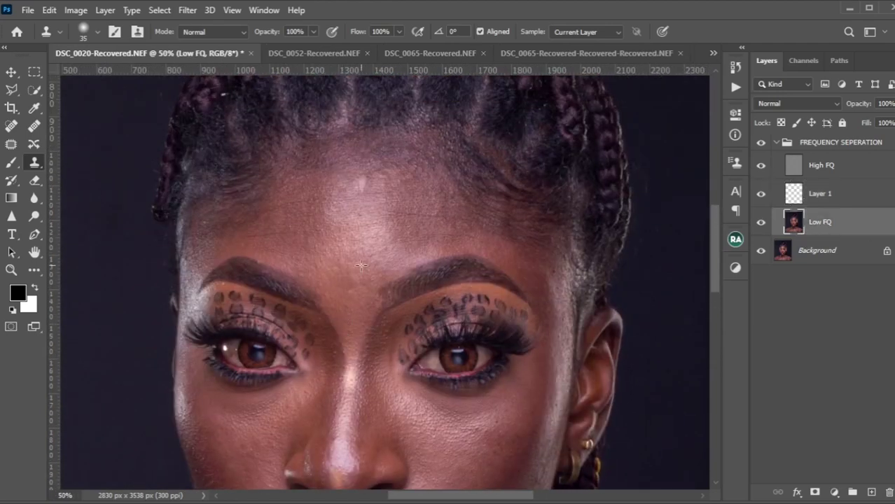
scroll(392, 308, "down", 2)
scroll(448, 344, "up", 2)
key("b")
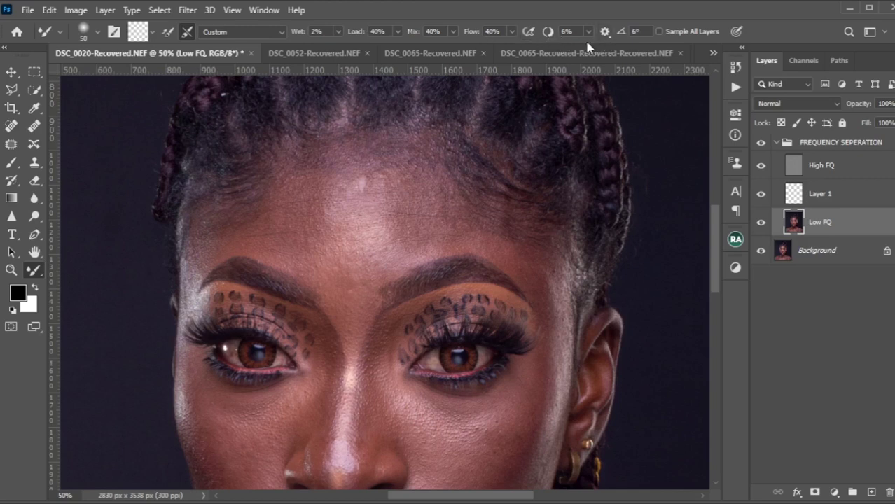
type("10")
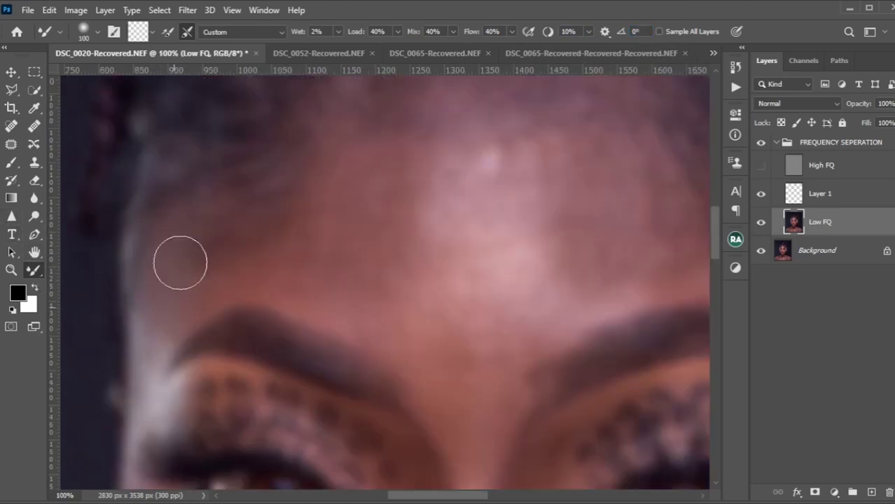
Blend the Low FQ skin tones above the left-hand eyebrow with a 175 to 200 px Mixer Brush
key("bracketright")
key("bracketright")
key("bracketright")
key("bracketright")
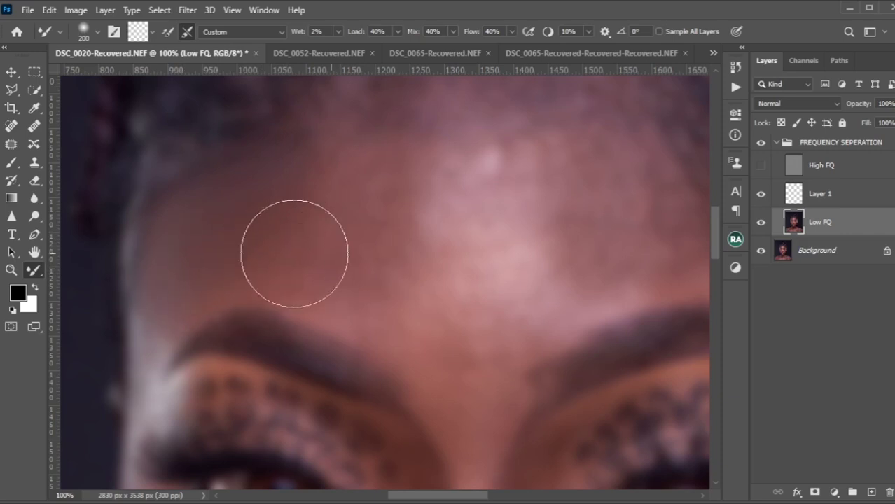
key("bracketleft")
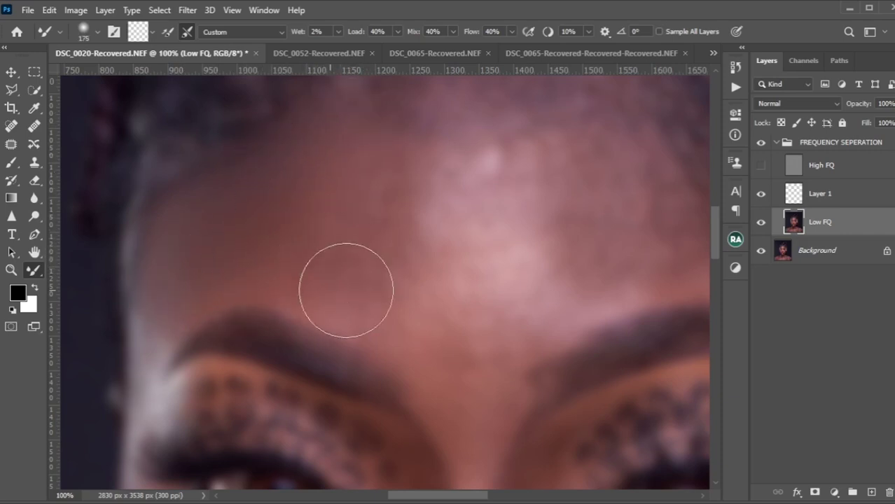
key("bracketright")
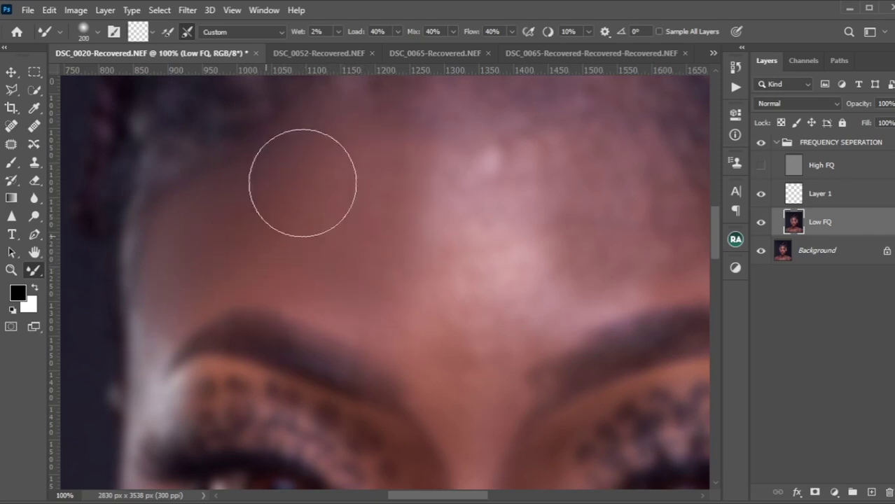
Show the High FQ layer and check how the blended forehead looks together with its skin texture
left_click(761, 168)
scroll(525, 280, "up", 1)
scroll(502, 297, "down", 2)
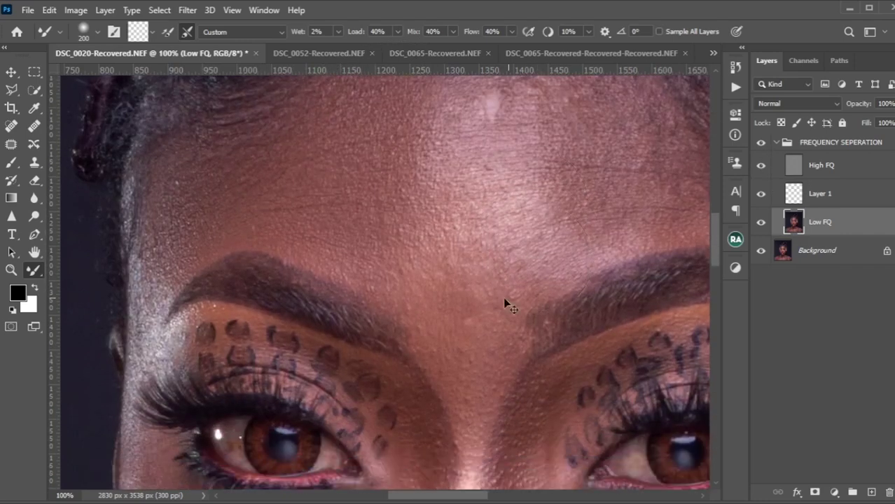
scroll(413, 301, "down", 1)
scroll(420, 295, "up", 3)
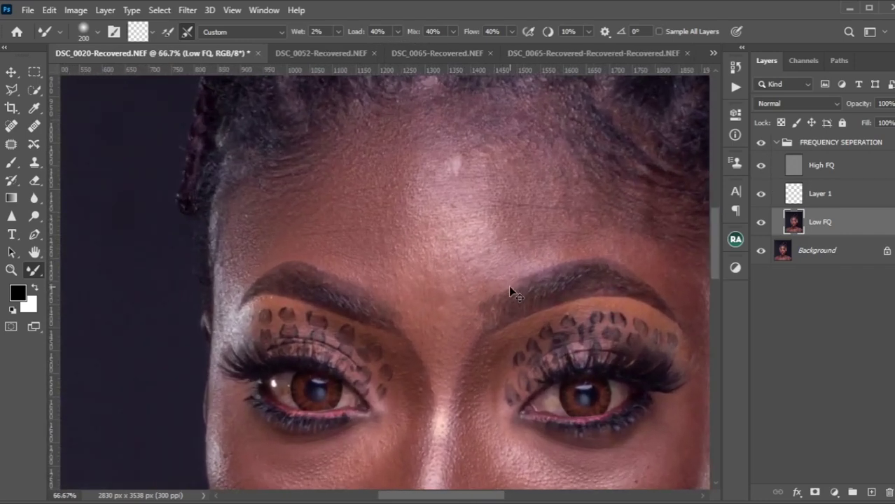
left_click_drag(408, 254, 403, 331)
Hide the High FQ layer and blend the Low FQ tones of the upper central forehead below the hairline with a 200 px brush
key("bracketleft")
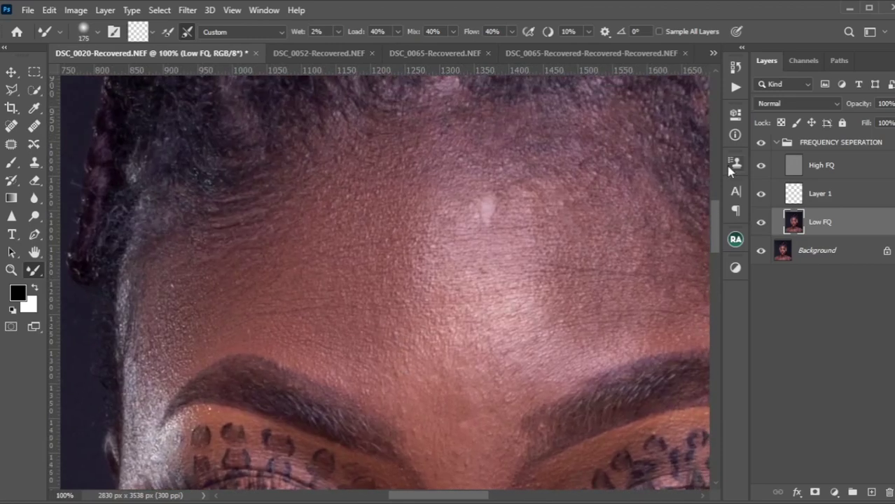
left_click(765, 169)
key("bracketleft")
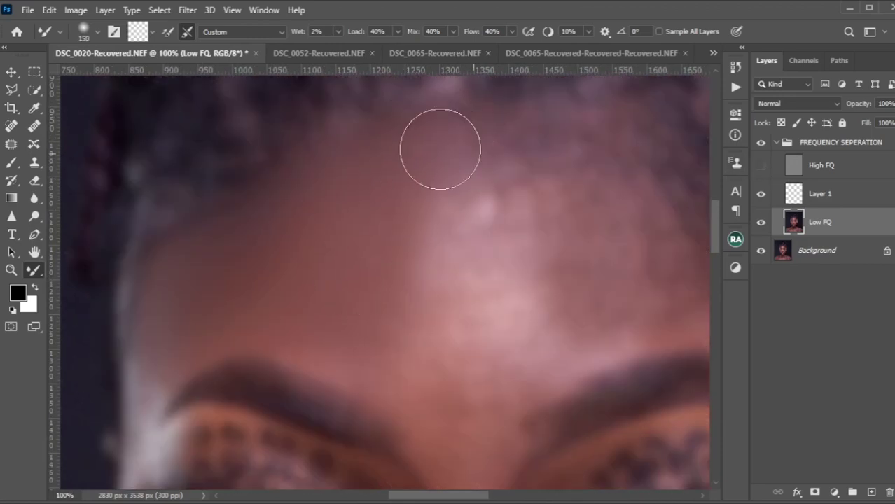
key("bracketright")
key("bracketright")
mouse_move(488, 223)
left_mouse_down()
mouse_move(560, 188)
mouse_move(516, 127)
mouse_move(552, 140)
mouse_move(617, 239)
mouse_move(581, 211)
mouse_move(582, 161)
left_mouse_up()
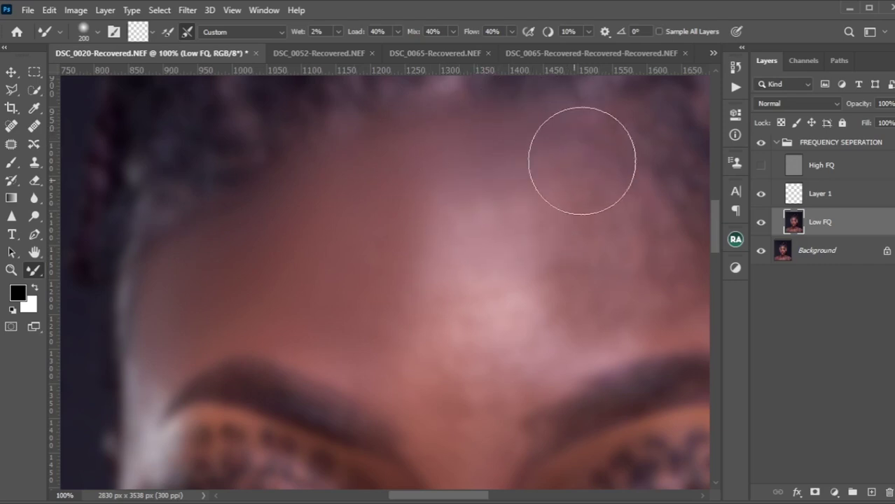
Blend the patchy tones in the forehead's central highlight and right-hand half with a 250 px Mixer Brush
key("bracketleft")
key("bracketright")
key("bracketright")
mouse_move(624, 271)
left_mouse_down()
mouse_move(563, 287)
mouse_move(554, 234)
mouse_move(524, 238)
mouse_move(553, 280)
mouse_move(573, 201)
mouse_move(502, 177)
mouse_move(560, 238)
left_mouse_up()
key("bracketleft")
key("bracketright")
mouse_move(417, 379)
left_mouse_down()
mouse_move(468, 401)
mouse_move(524, 373)
mouse_move(462, 389)
mouse_move(542, 355)
mouse_move(535, 357)
mouse_move(601, 310)
left_mouse_up()
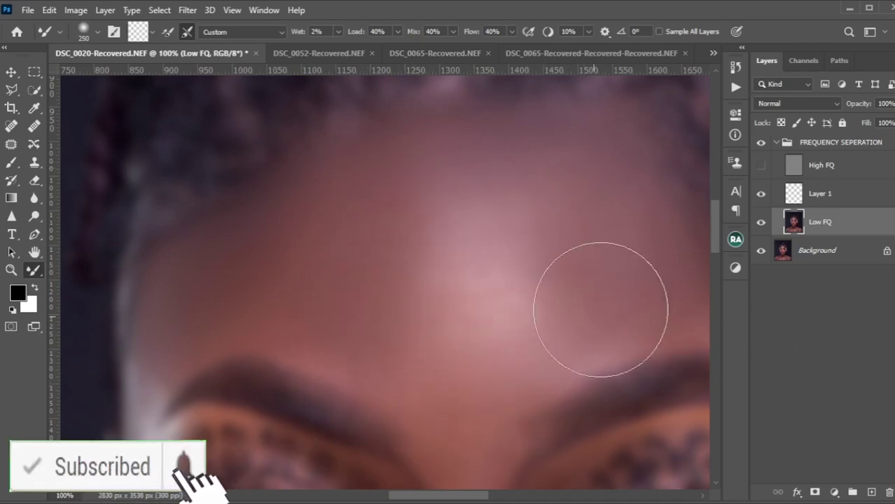
Soften the remaining tone transitions across the whole forehead, from the hairline to the brows, on Low FQ
key("bracketright")
key("bracketleft")
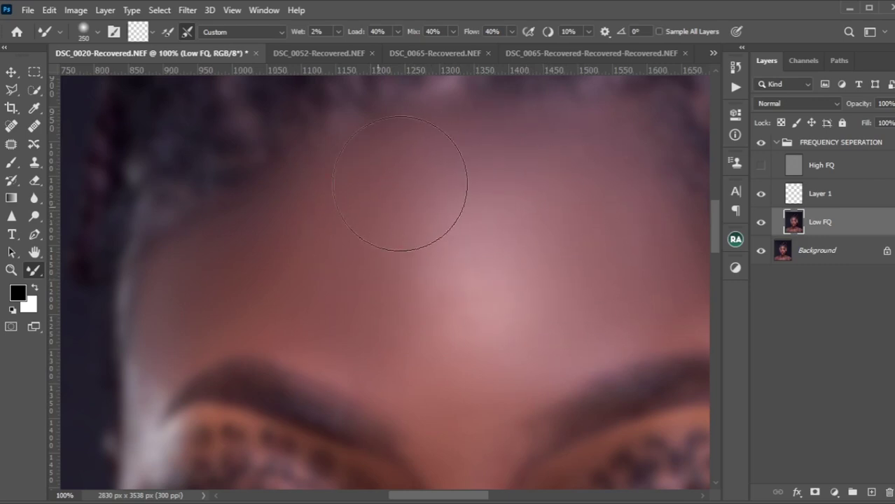
key("bracketright")
key("bracketleft")
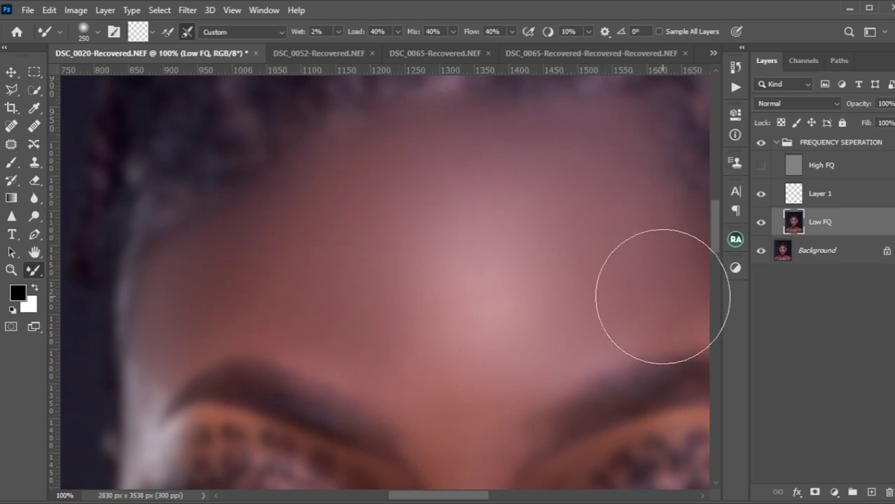
Blend the skin above the outer end of the right-hand eyebrow with a 150 to 175 px Mixer Brush
key("ctrl+minus")
key("bracketleft")
key("bracketleft")
key("bracketleft")
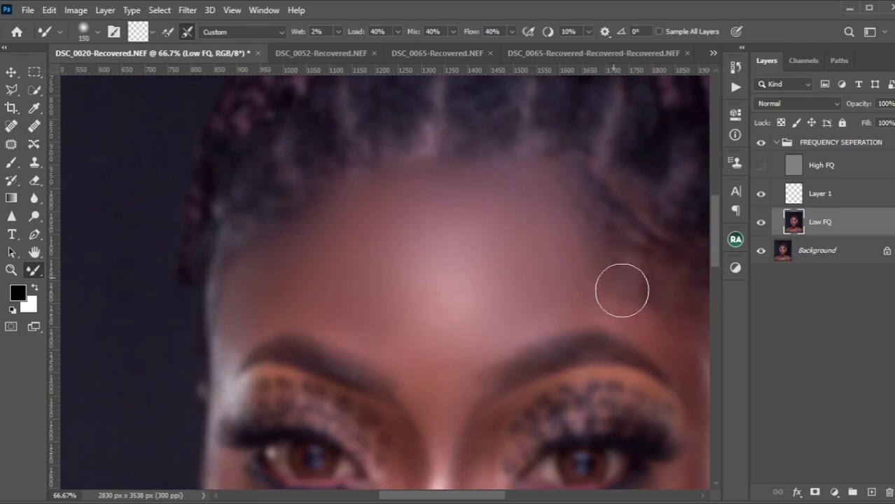
key("bracketright")
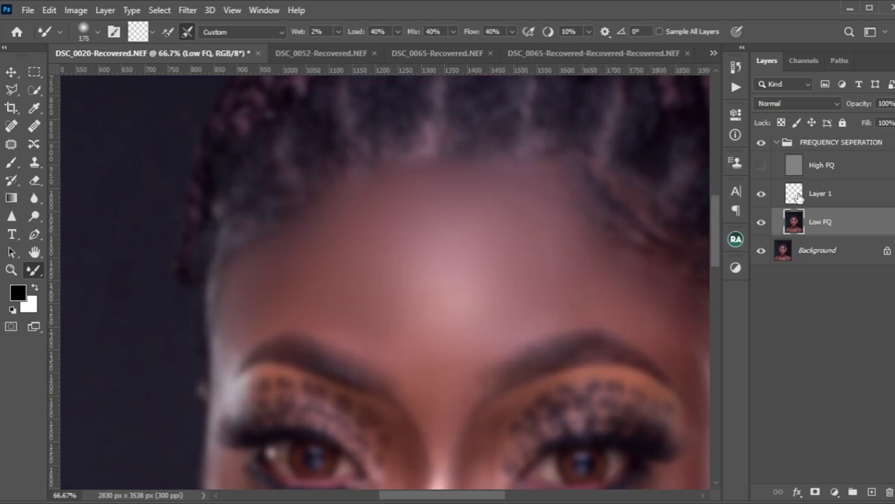
Show the High FQ layer and review the smoothed forehead against the full portrait, cheeks and nose
key("ctrl+minus")
key("ctrl+minus")
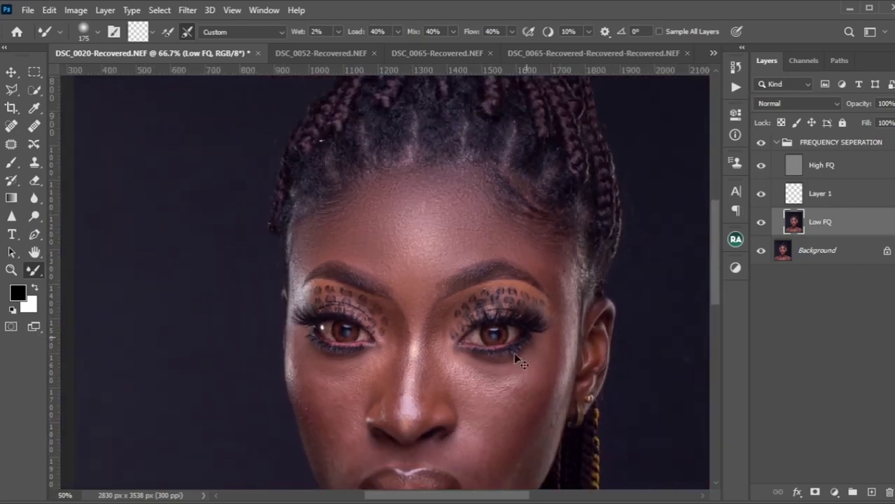
key("ctrl+minus")
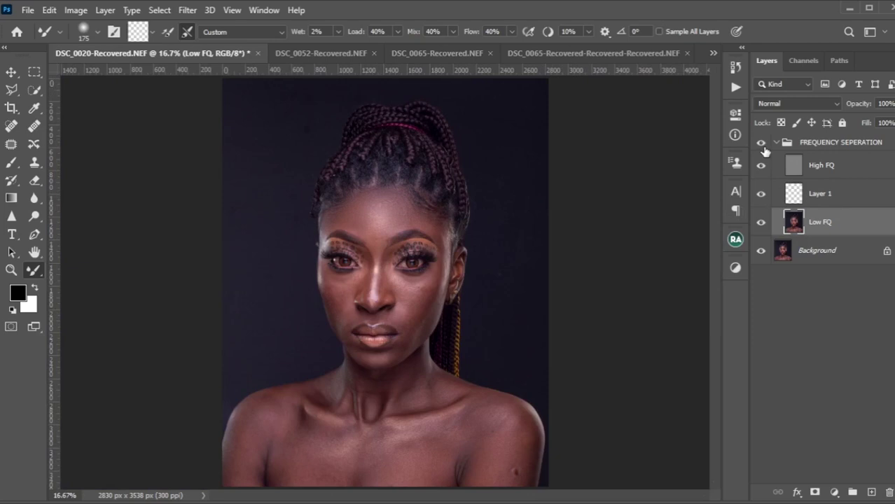
key("ctrl+plus")
key("ctrl+plus")
key("ctrl+plus")
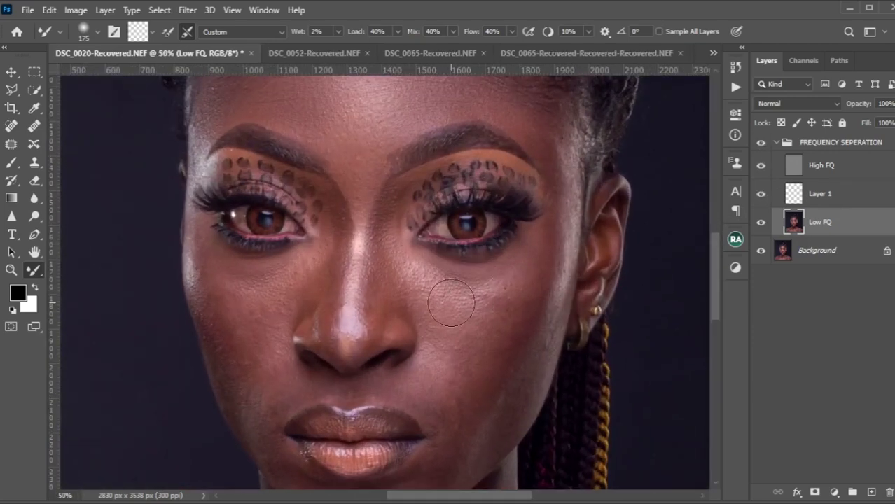
left_click_drag(451, 303, 452, 376)
key("ctrl+0")
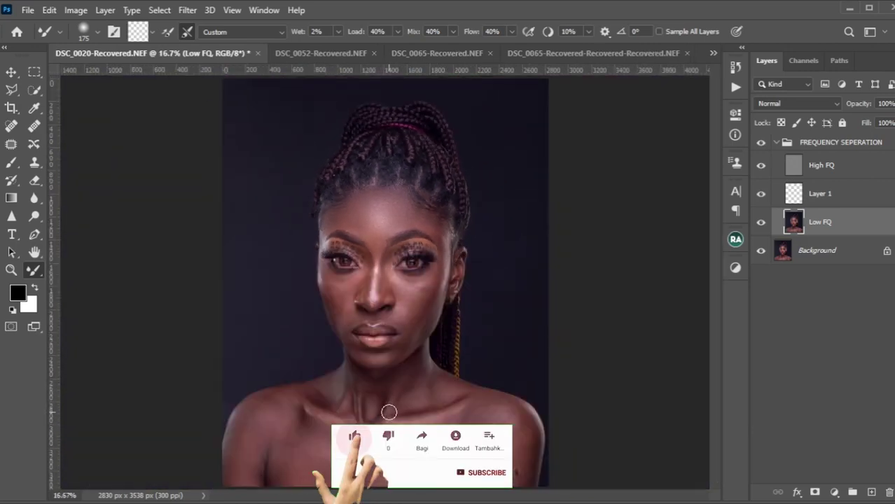
key("ctrl+plus")
key("ctrl+plus")
key("ctrl+plus")
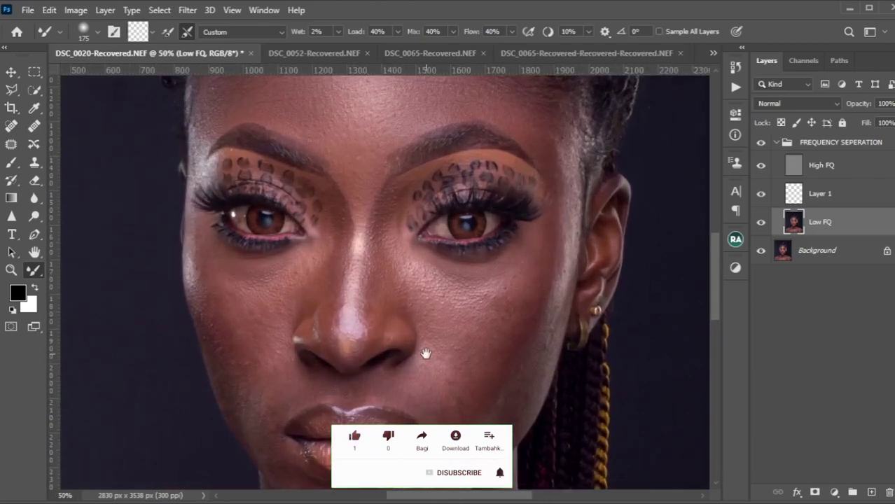
left_click_drag(425, 353, 451, 356)
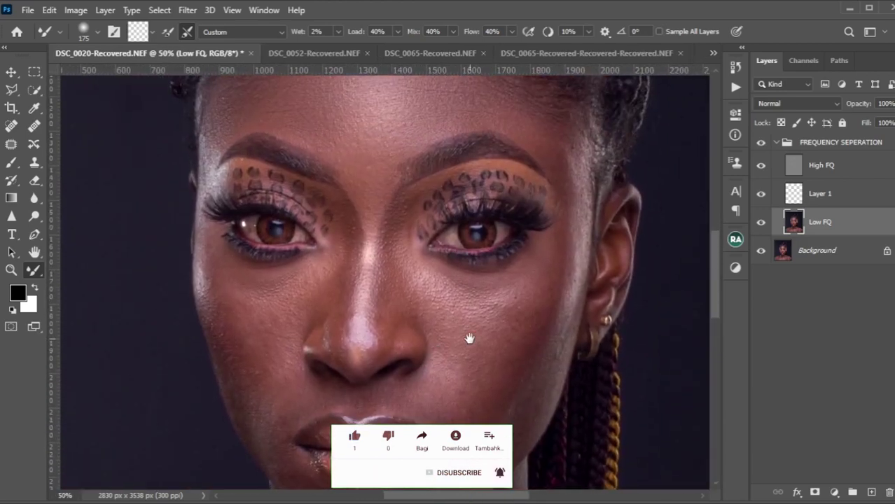
Hide the High FQ layer and blend the right-hand temple and side of the forehead with a 100 to 175 px Mixer Brush
left_click(761, 165)
key("bracketright")
key("bracketright")
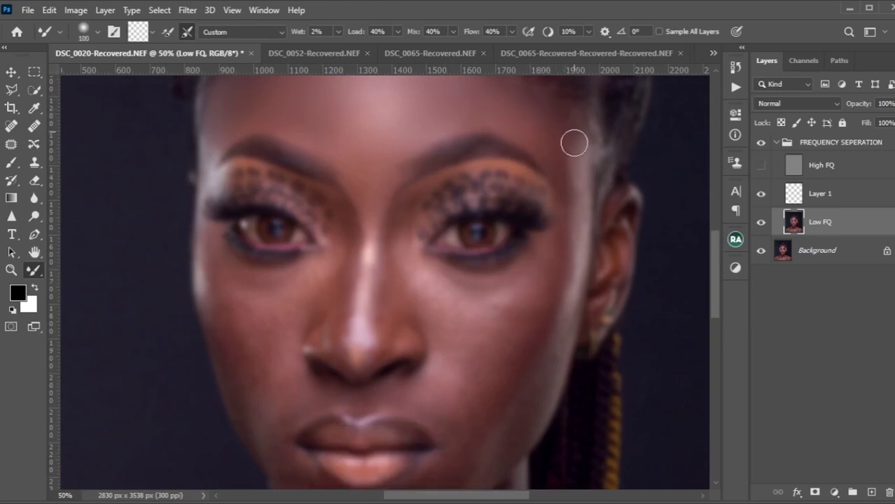
key("bracketright")
key("bracketright")
key("bracketright")
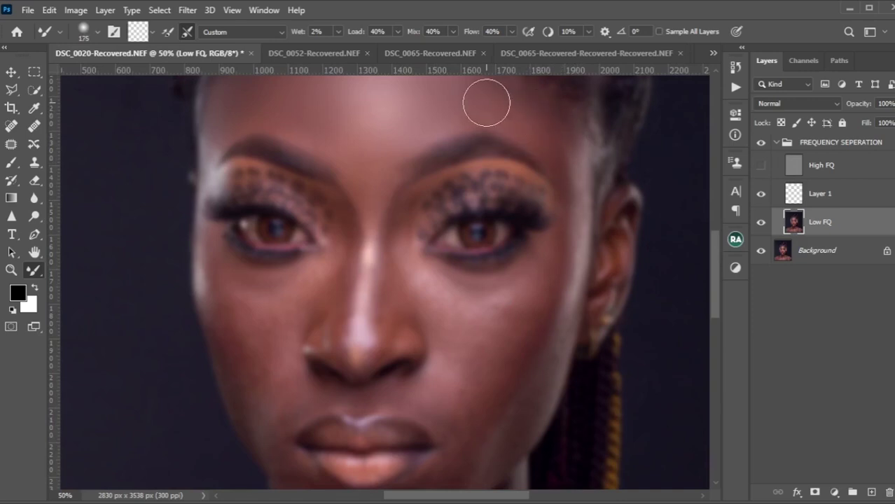
key("bracketleft")
key("bracketleft")
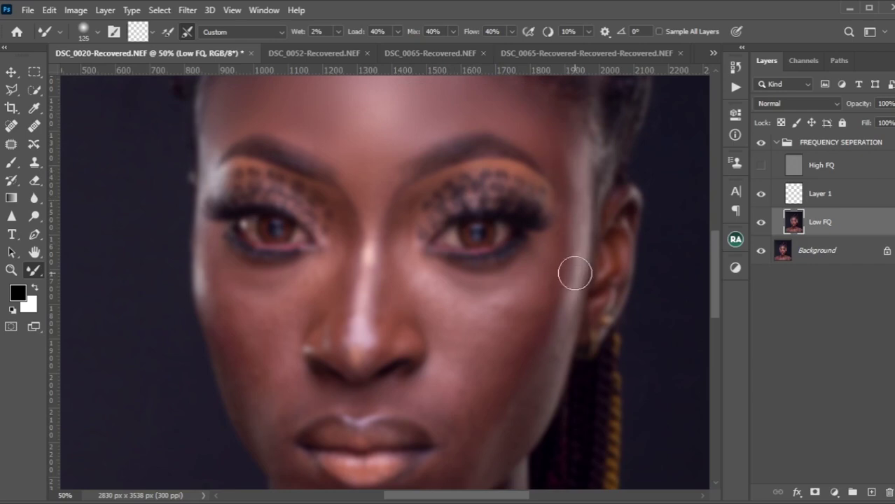
Smooth the highlight edge running from the right-hand temple down the outer cheek with a 90 to 150 px Mixer Brush
scroll(496, 360, "down", 2)
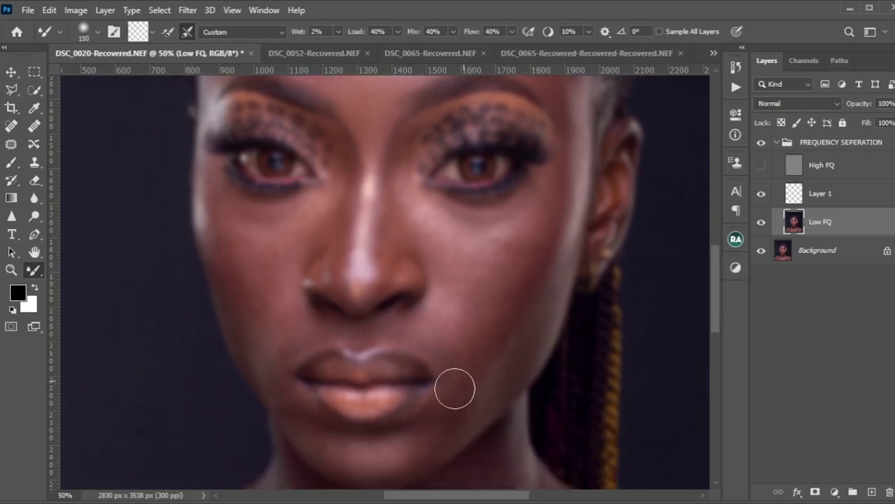
key("bracketright")
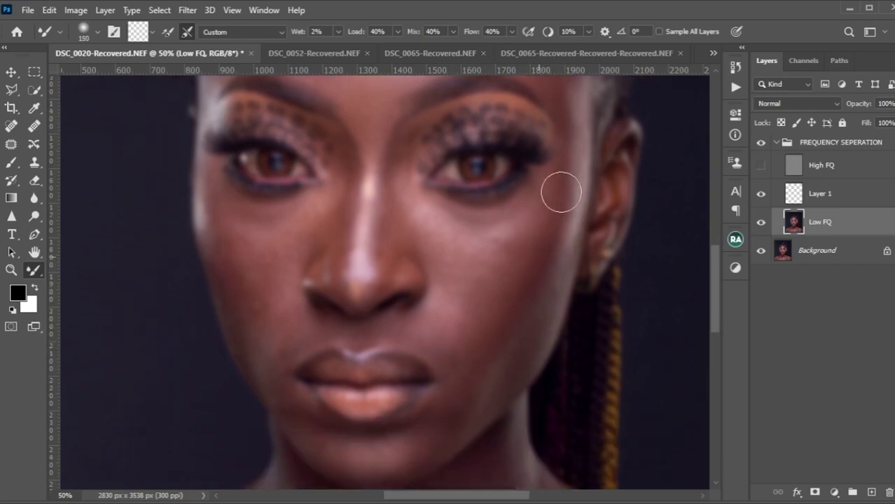
key("bracketleft")
scroll(569, 233, "up", 2)
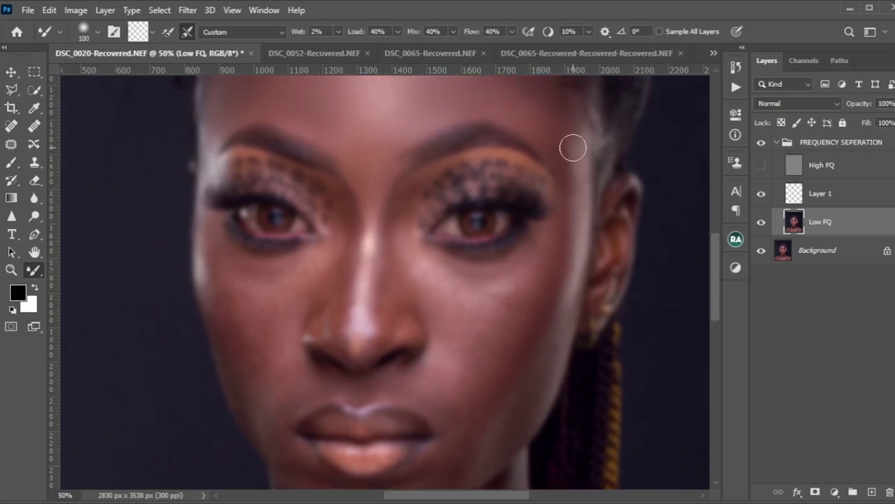
scroll(573, 148, "down", 3)
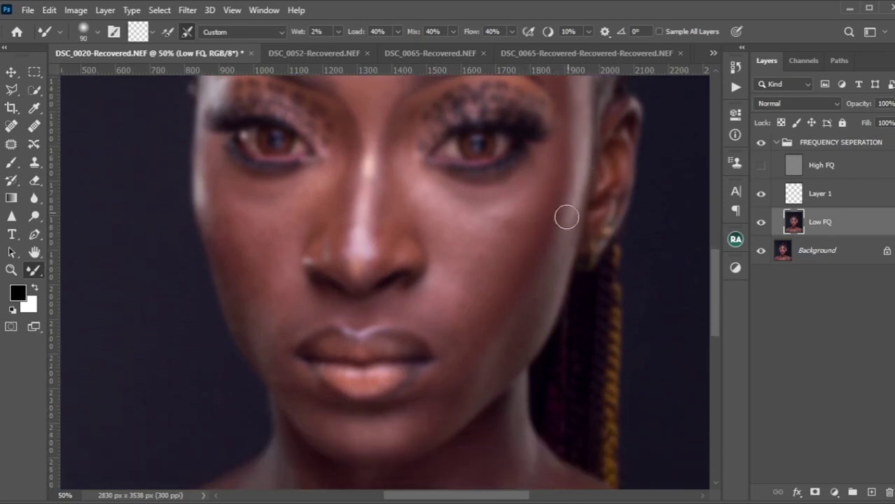
scroll(576, 183, "up", 2)
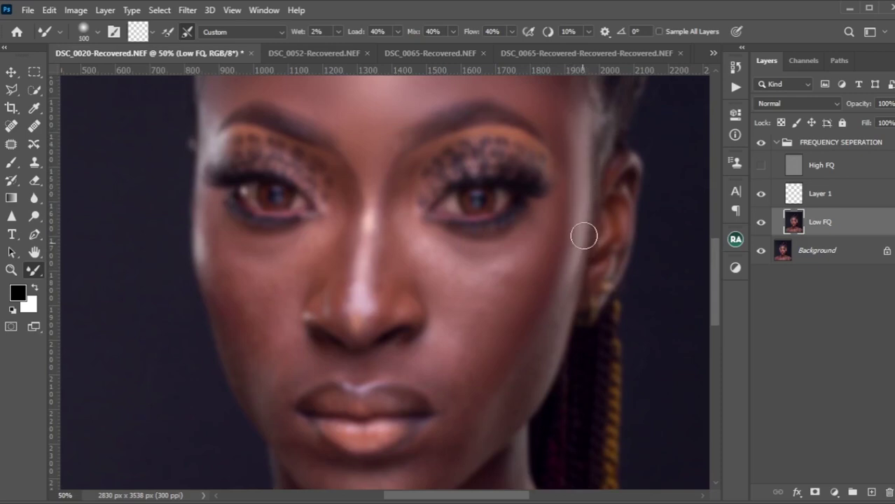
Blend the right-hand cheek from below the eye down to the jawline with a 125 to 175 px Mixer Brush
scroll(489, 334, "down", 3)
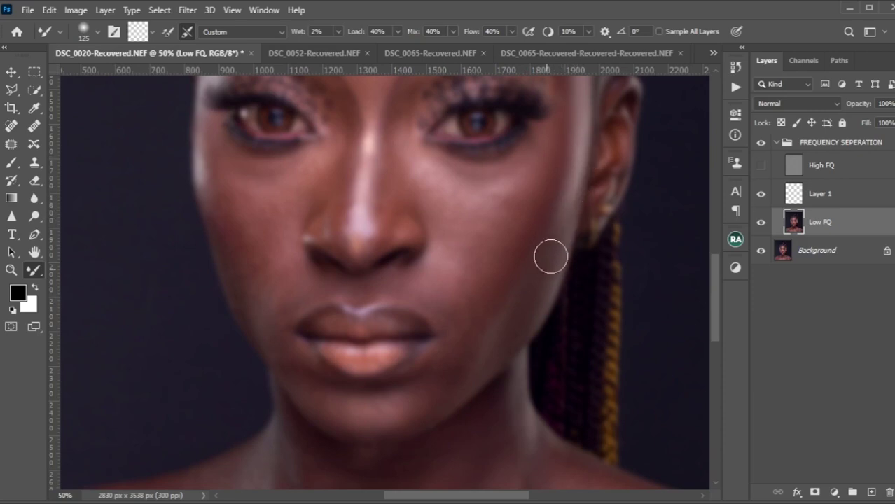
scroll(472, 318, "down", 3)
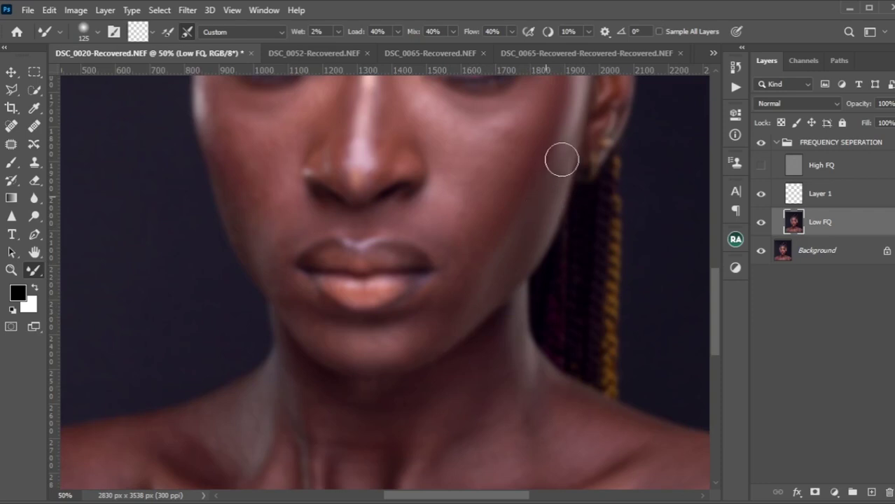
scroll(581, 109, "up", 2)
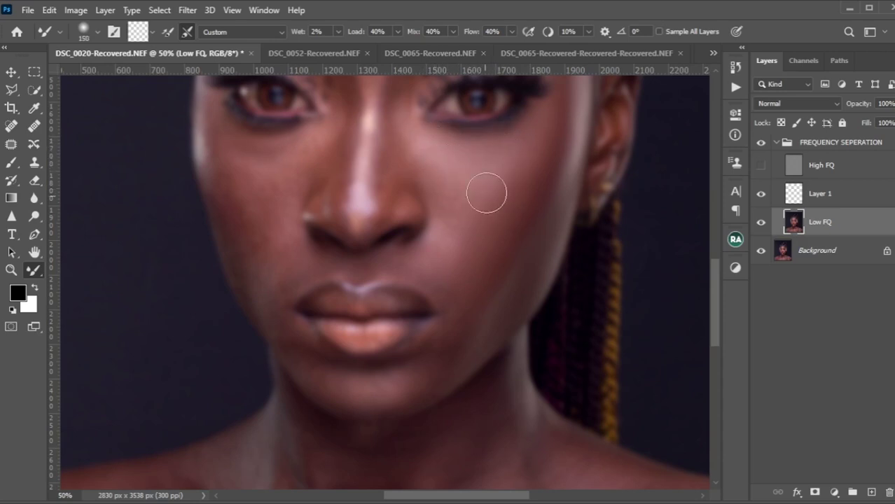
key("bracketright")
key("bracketright")
Show the High FQ layer and review the smoothed right-hand cheek against the full portrait and up close
left_click(761, 165)
key("ctrl+minus")
key("ctrl+minus")
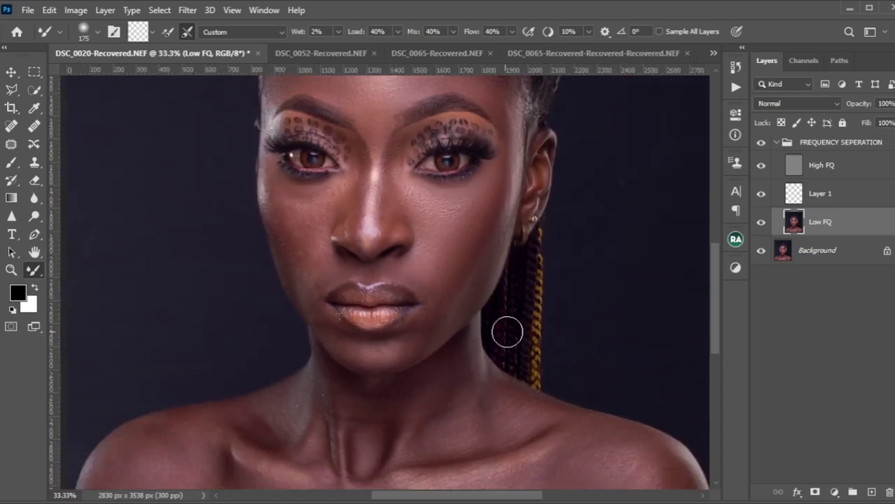
key("ctrl+minus")
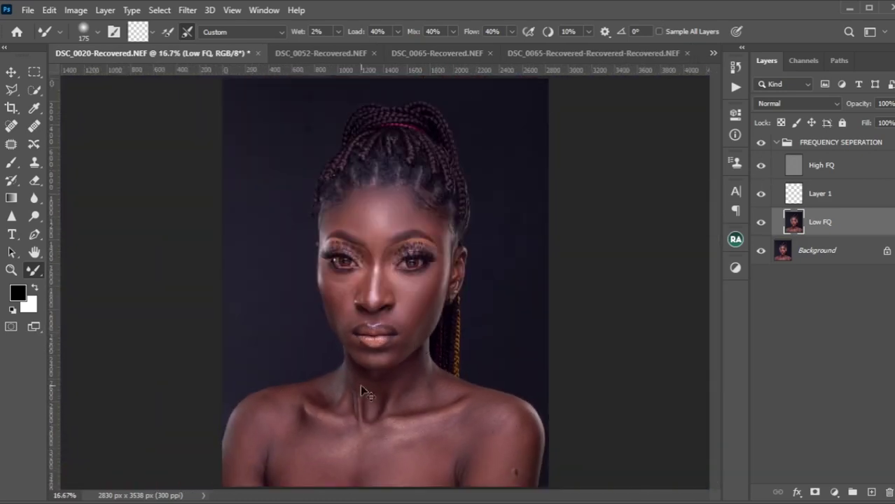
key("ctrl+plus")
key("ctrl+plus")
key("ctrl+plus")
key("ctrl+minus")
key("ctrl+plus")
key("ctrl+plus")
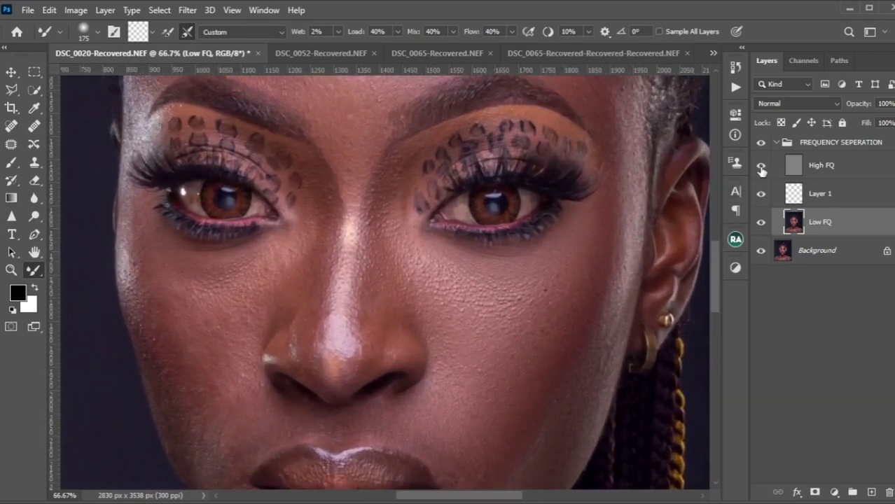
Hide the High FQ layer and blend the nose bridge and the skin between the brows with a 100 to 150 px Mixer Brush
left_click(761, 166)
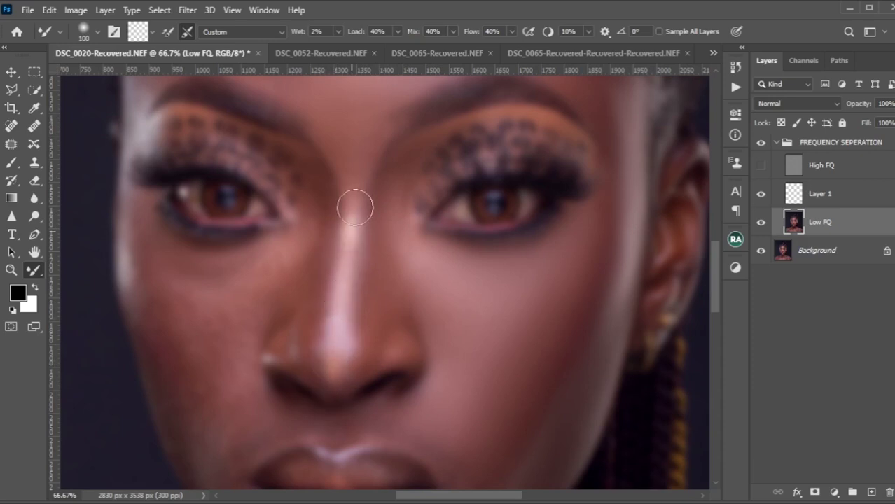
key("bracketleft")
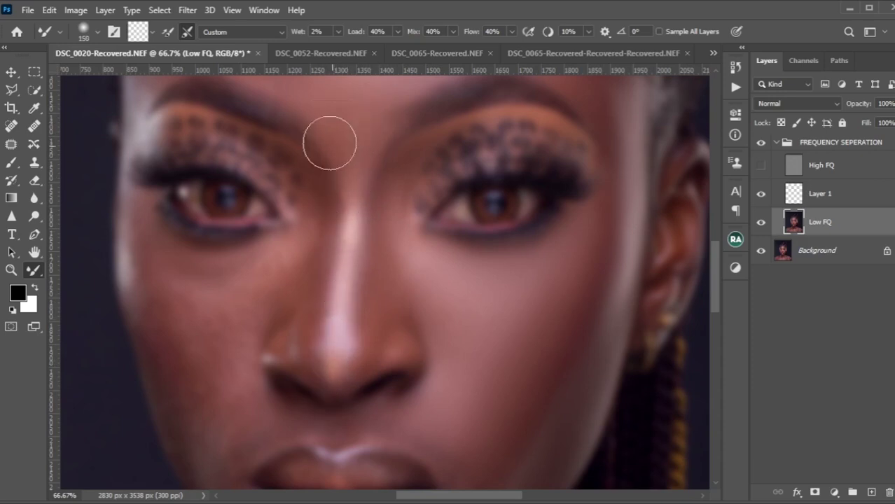
key("bracketleft")
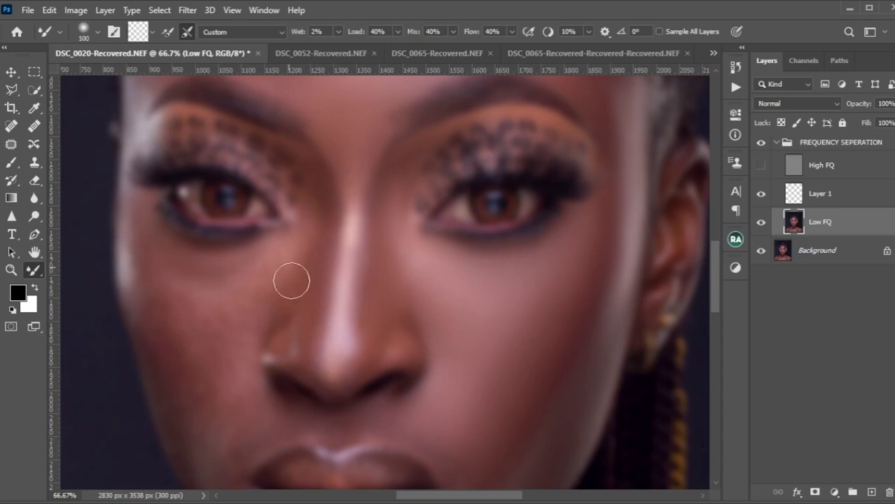
Blend the patchy tones under the left-hand eye and across the upper cheek with a 125 to 175 px Mixer Brush
scroll(306, 228, "down", 2)
key("bracketright")
key("bracketright")
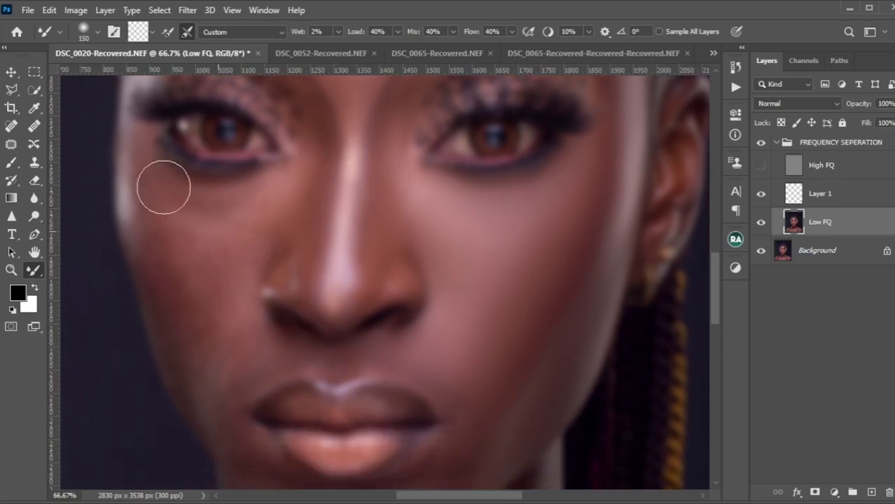
key("bracketright")
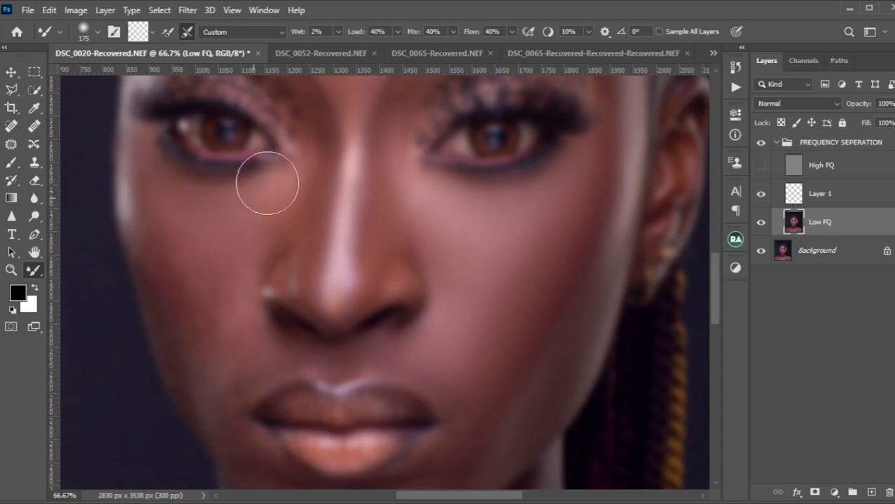
key("bracketleft")
key("bracketleft")
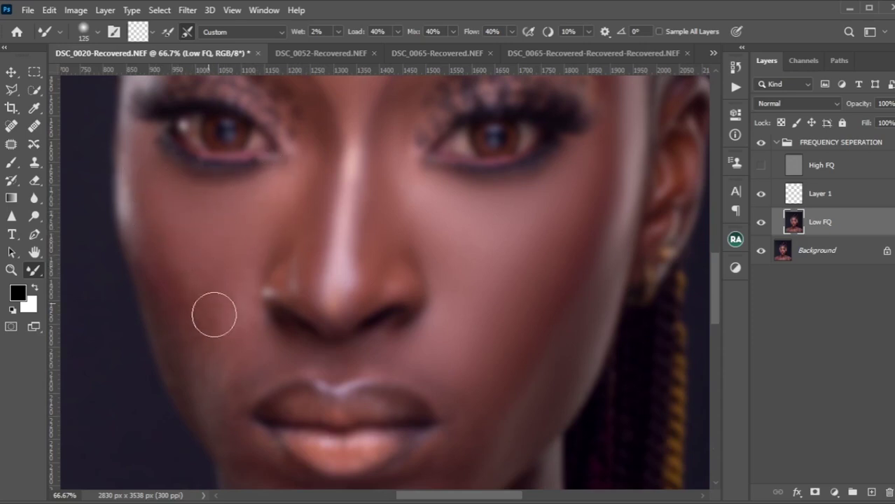
Even out the dark patches on the left-hand cheek's lower and outer areas with a 125 to 150 px Mixer Brush
key("bracketright")
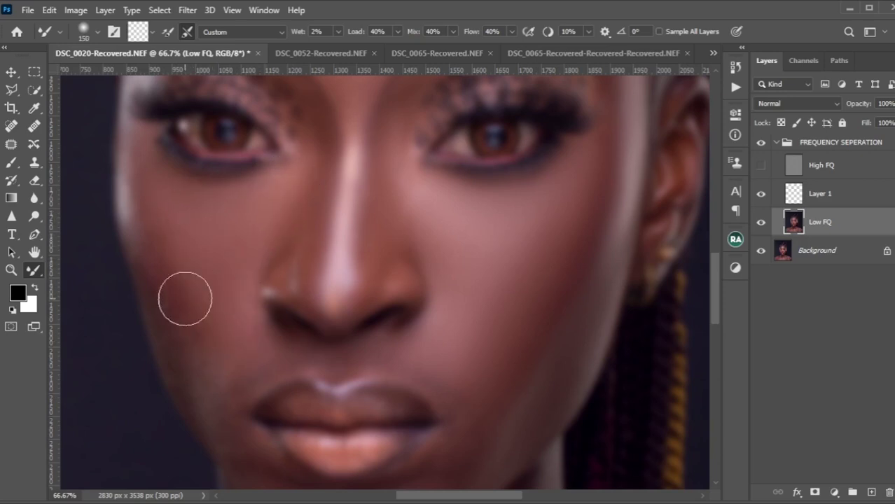
key("bracketleft")
key("bracketleft")
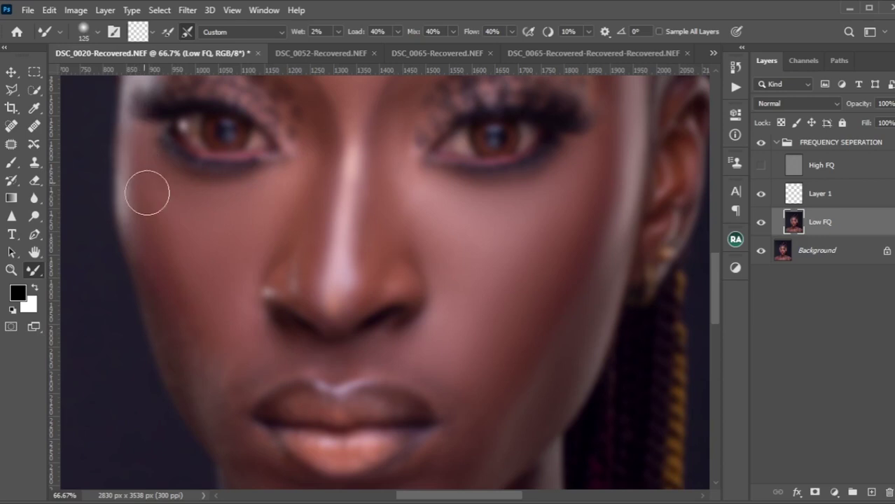
key("bracketright")
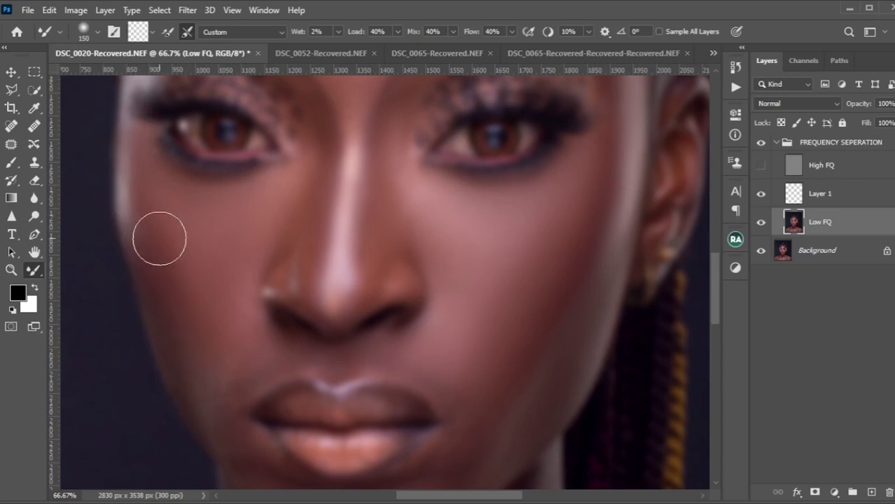
key("bracketleft")
key("bracketright")
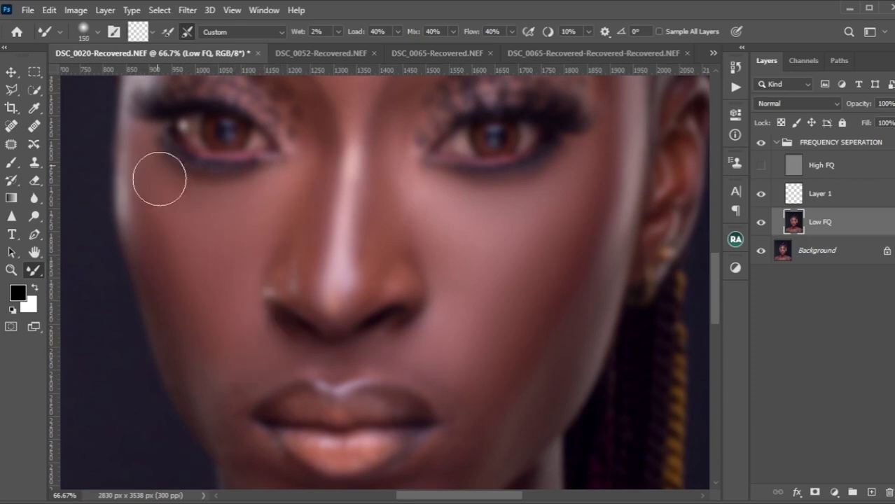
Blend the skin between the nose and upper lip and beside the right-hand nostril with a 150 to 200 px Mixer Brush
scroll(159, 180, "down", 4)
key("bracketleft")
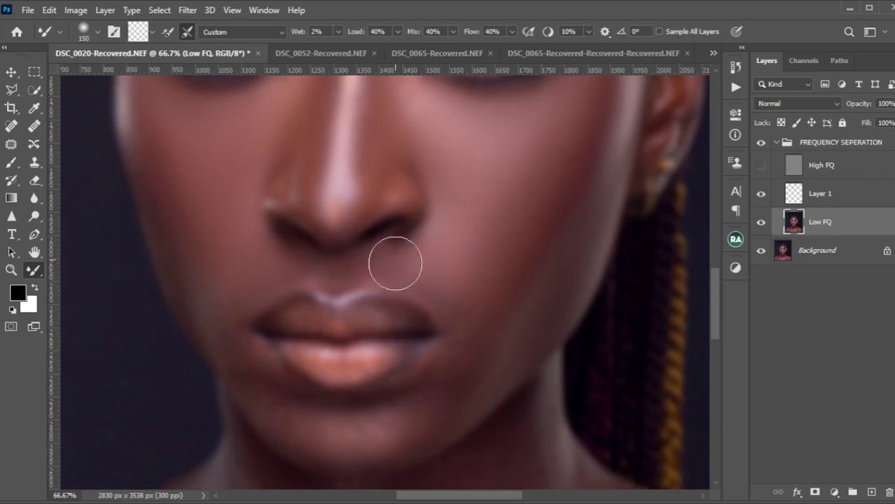
key("bracketright")
key("bracketright")
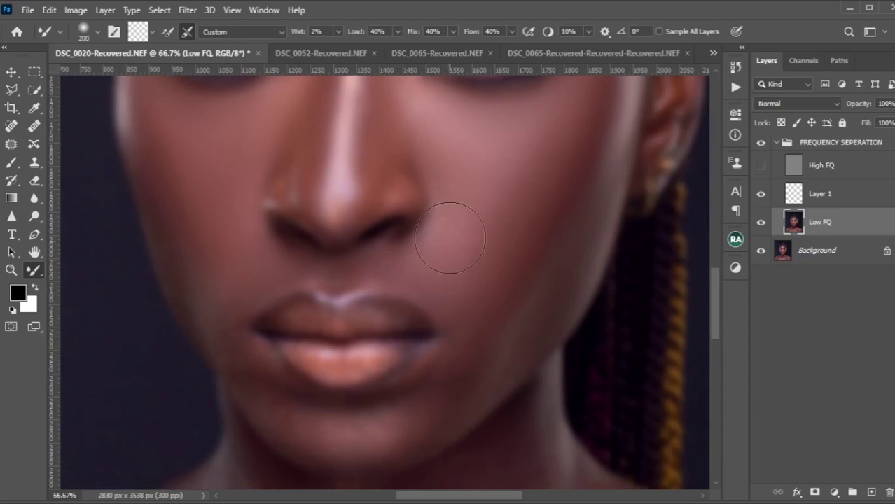
Smooth the chin, the skin below the lips and the right-hand jaw with a 125 to 150 px Mixer Brush
scroll(473, 273, "down", 4)
key("bracketleft")
key("bracketleft")
key("bracketleft")
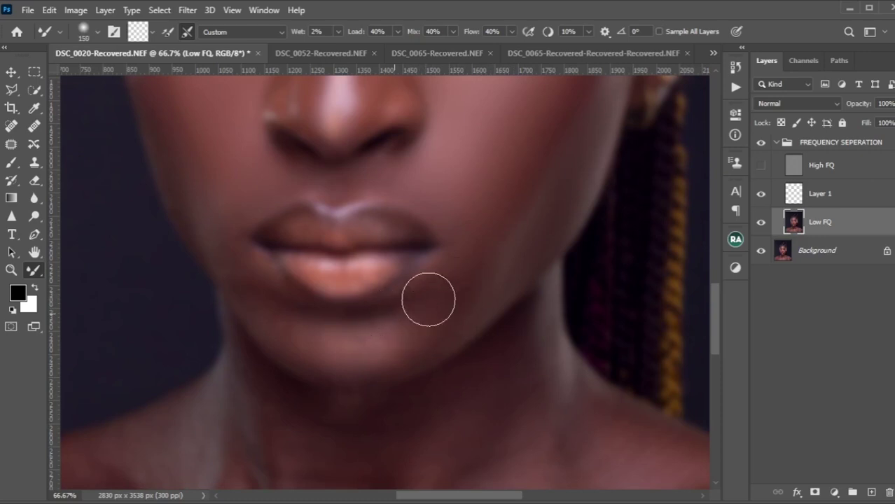
key("bracketleft")
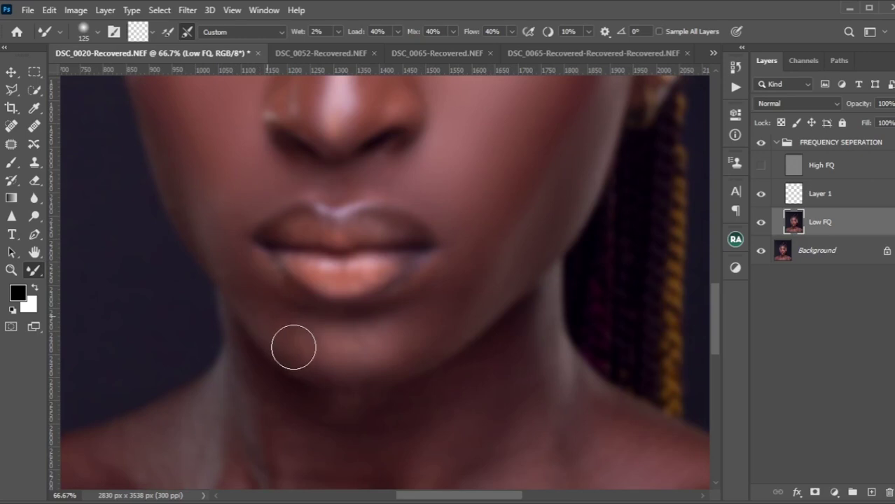
key("bracketleft")
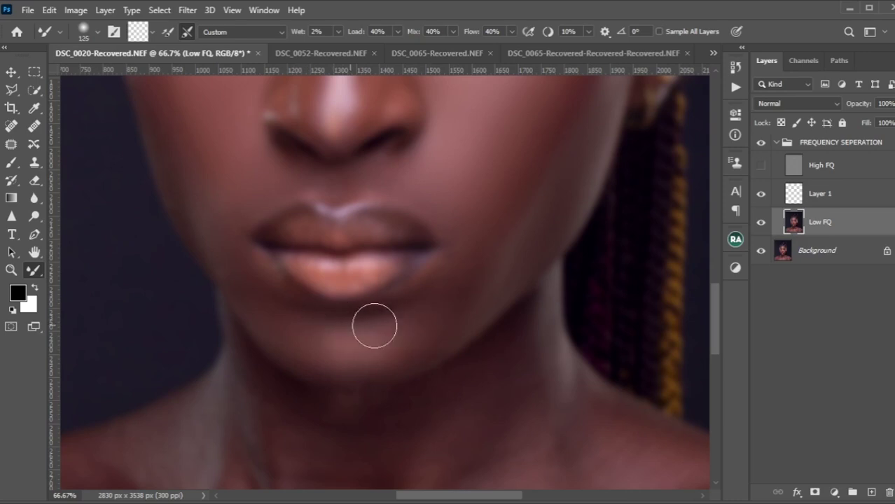
key("bracketright")
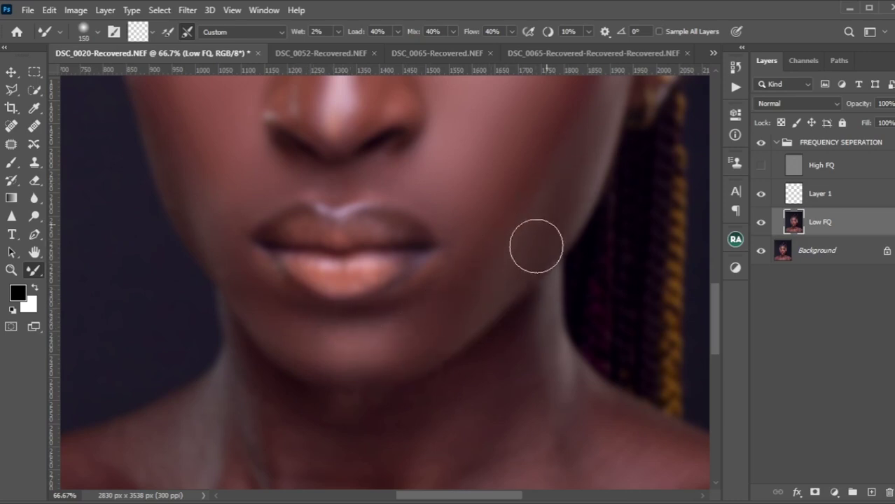
Blend the skin around the left-hand mouth corner and along the outer cheek edge with a 100 to 125 px Mixer Brush
scroll(500, 259, "up", 2)
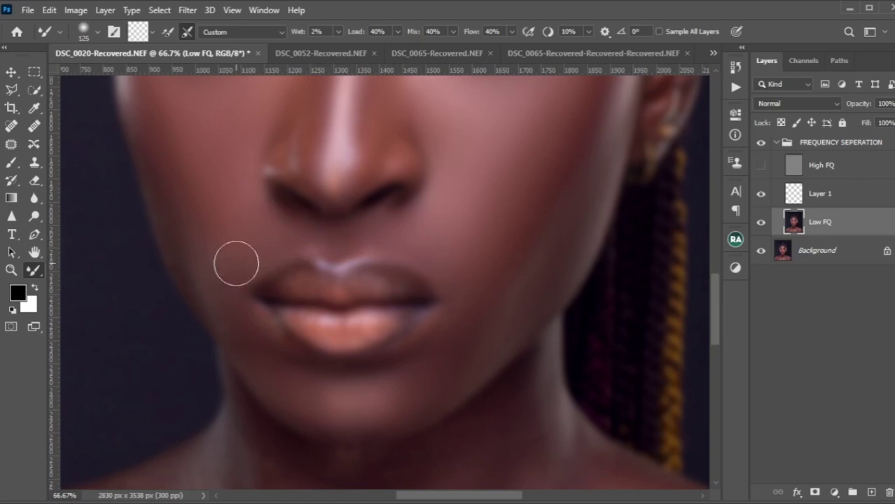
key("bracketright")
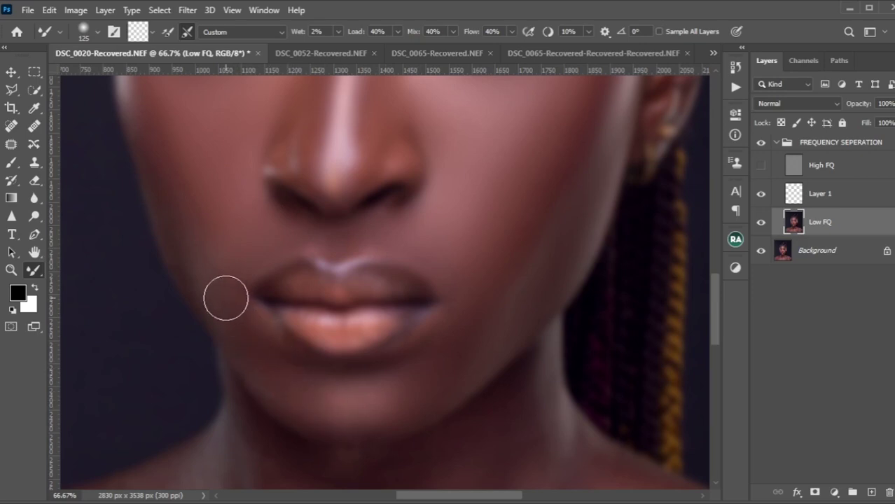
scroll(190, 199, "up", 3)
key("bracketleft")
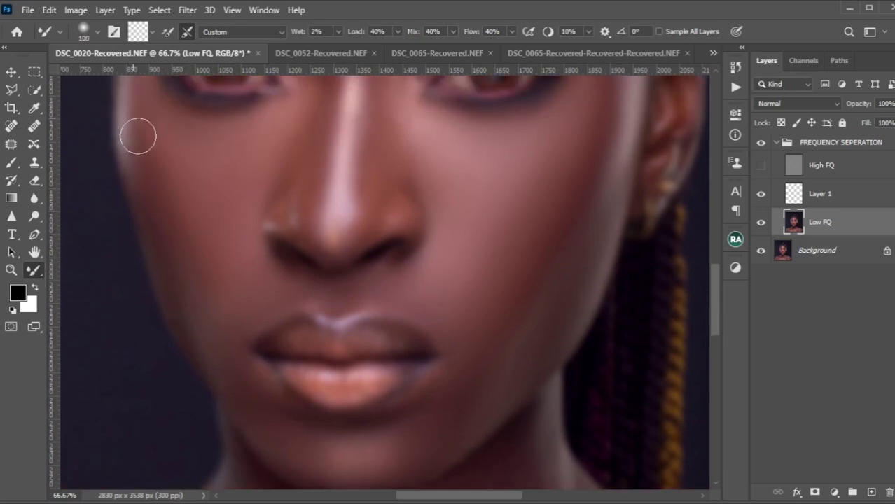
Blend the skin beside the nose bridge and on the left-hand cheek with a 100 to 175 px Mixer Brush
scroll(159, 187, "up", 3)
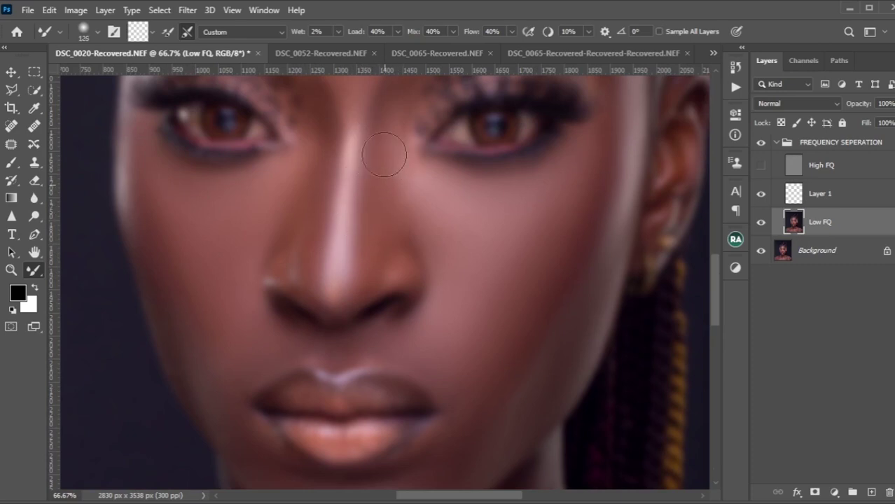
scroll(383, 154, "up", 3)
key("bracketleft")
key("bracketleft")
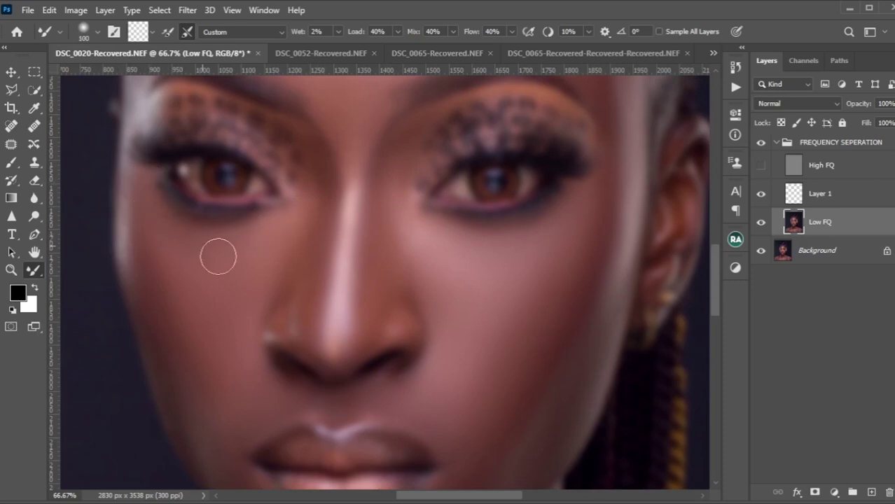
scroll(224, 273, "down", 6)
key("bracketright")
key("bracketright")
key("bracketright")
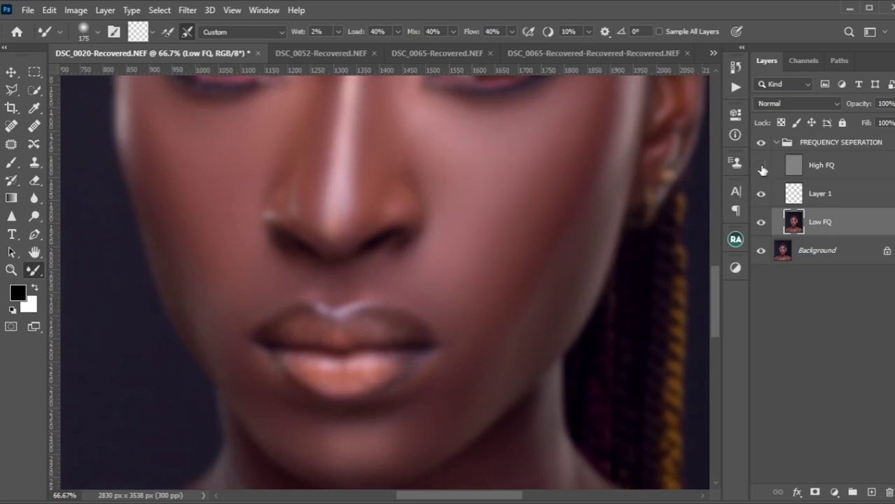
Show the High FQ layer and examine the retouched skin over the whole portrait and up to the forehead
scroll(672, 350, "down", 4)
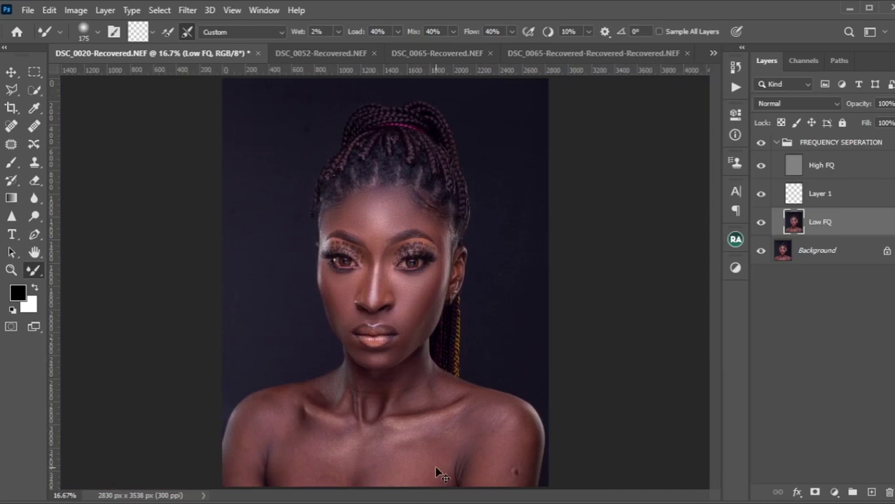
scroll(408, 471, "down", 1)
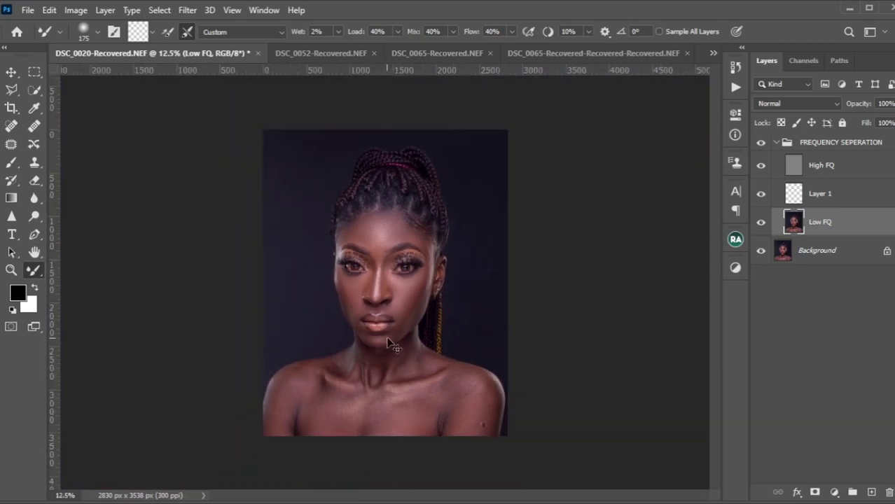
scroll(392, 344, "up", 5)
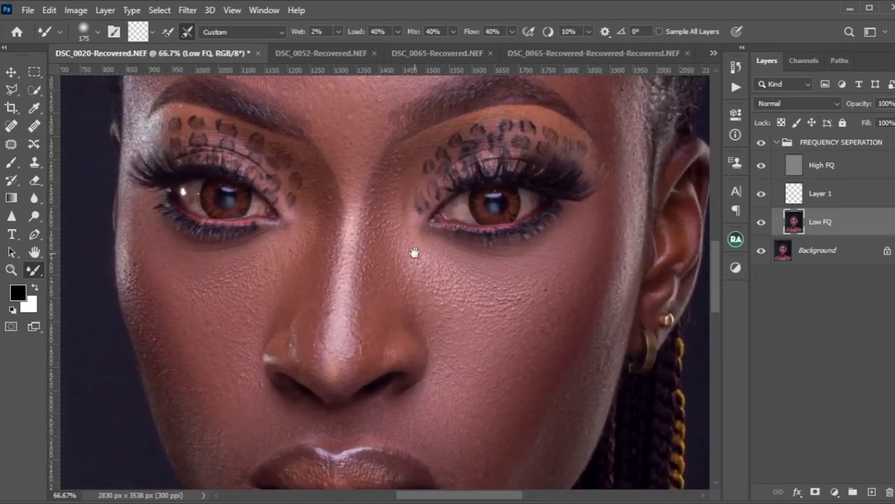
left_click_drag(414, 253, 404, 330)
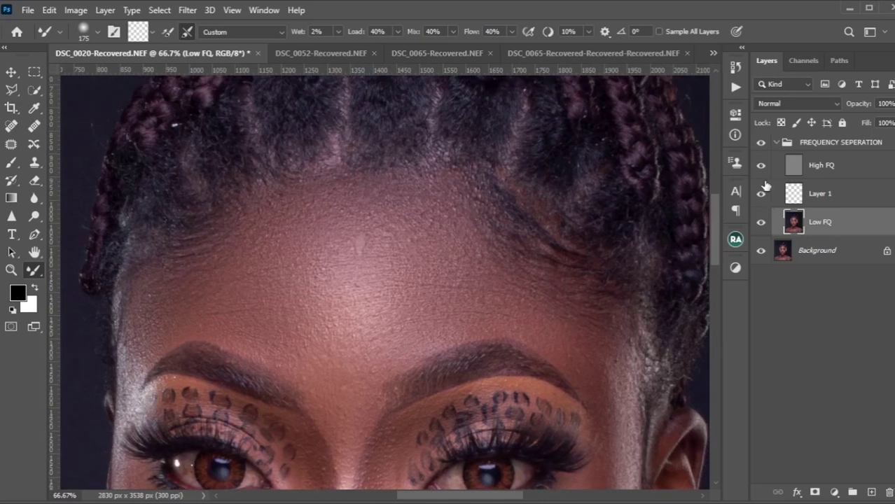
Hide High FQ and smooth the forehead along the left-hand and right-hand hairline with a 150 to 250 px Mixer Brush
left_click(760, 165)
key("bracketleft")
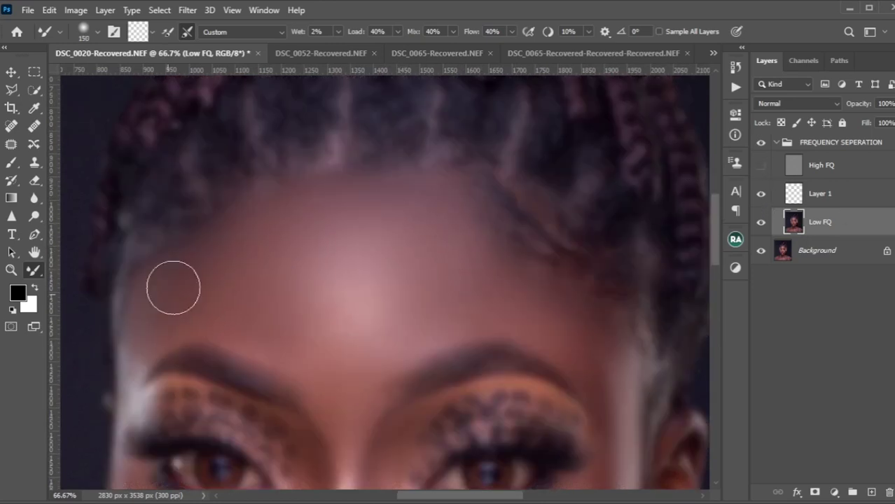
key("bracketright")
key("bracketright")
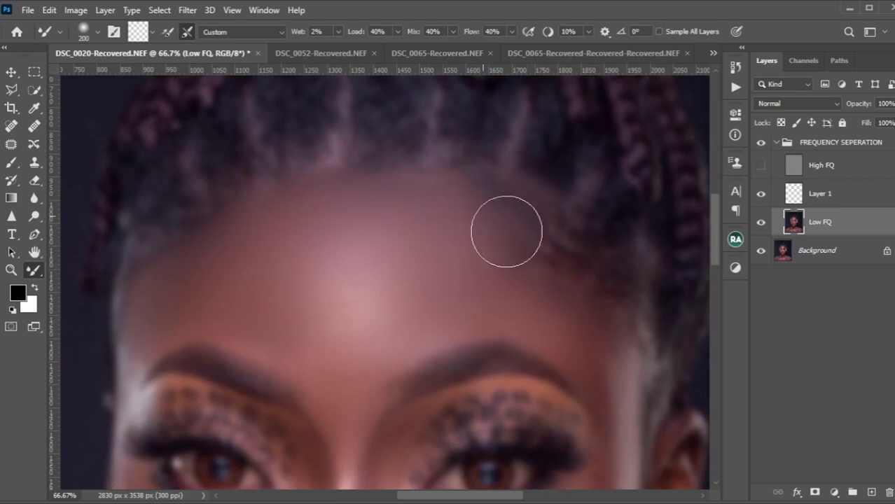
key("bracketright")
mouse_move(522, 222)
left_mouse_down()
mouse_move(605, 306)
mouse_move(585, 275)
mouse_move(604, 296)
mouse_move(611, 326)
left_mouse_up()
key("bracketleft")
key("bracketleft")
Blend the central forehead highlight into the right-hand side of the forehead with a Mixer Brush of about 300 px
key("bracketright")
key("bracketright")
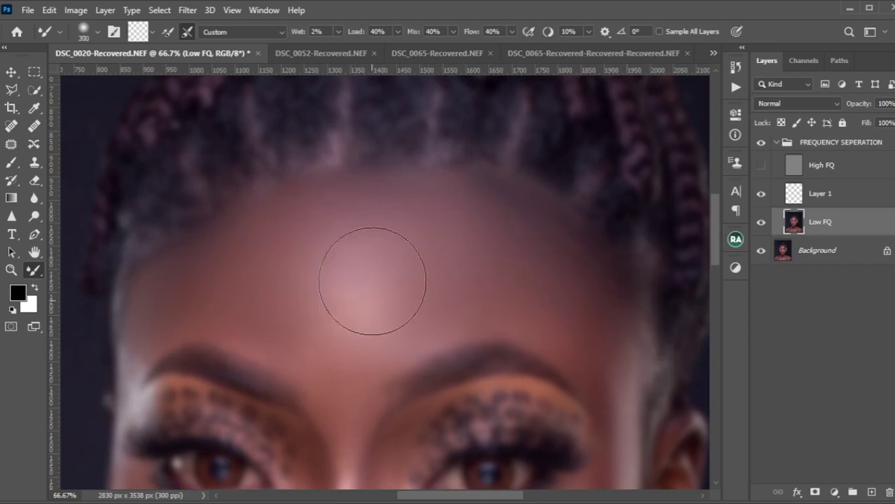
key("bracketright")
key("bracketright")
key("bracketleft")
mouse_move(457, 279)
left_mouse_down()
mouse_move(393, 298)
mouse_move(413, 310)
mouse_move(434, 301)
mouse_move(420, 232)
mouse_move(541, 310)
mouse_move(563, 299)
mouse_move(584, 306)
mouse_move(414, 296)
mouse_move(441, 284)
mouse_move(465, 300)
mouse_move(595, 255)
left_mouse_up()
key("bracketleft")
Show the High FQ layer and examine the smoothed forehead and face at full-portrait and close-up scale
left_click(761, 165)
scroll(395, 298, "down", 2)
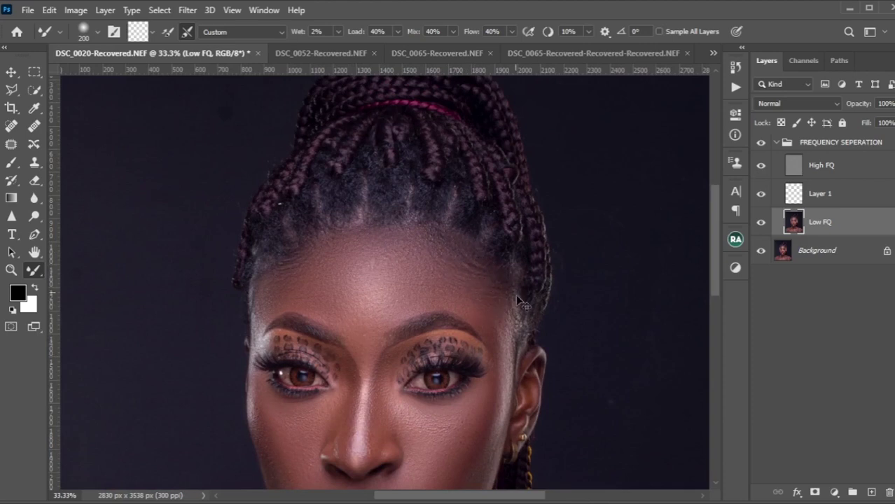
scroll(518, 301, "down", 1)
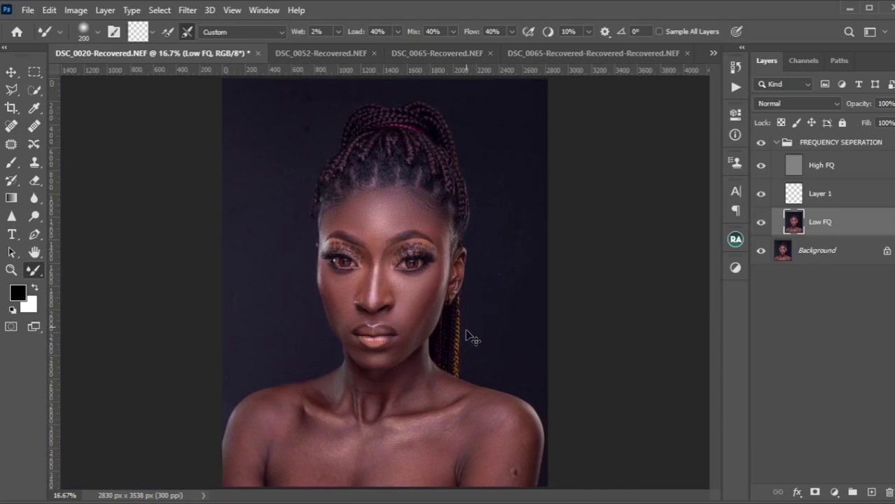
scroll(472, 336, "down", 1)
scroll(346, 280, "up", 5)
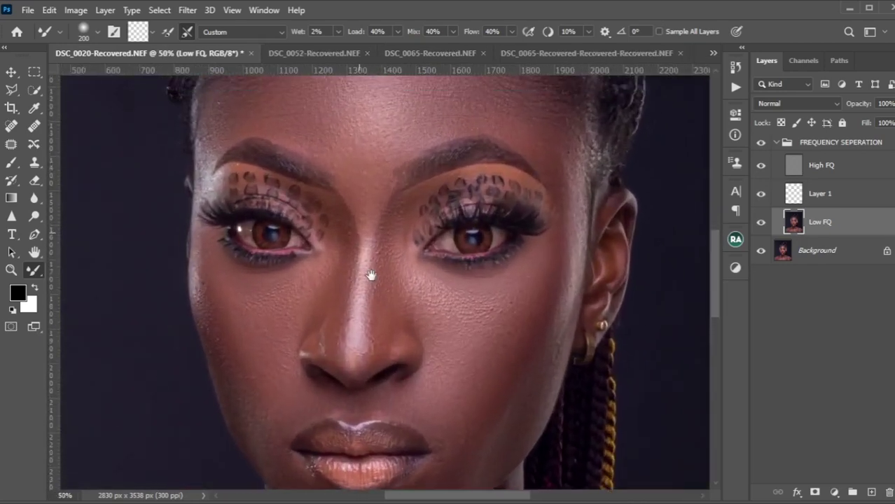
left_click_drag(371, 275, 396, 362)
Hide High FQ and smooth the throat and the right-hand side of the neck with a 100 to 200 px Mixer Brush
left_click_drag(433, 446, 422, 264)
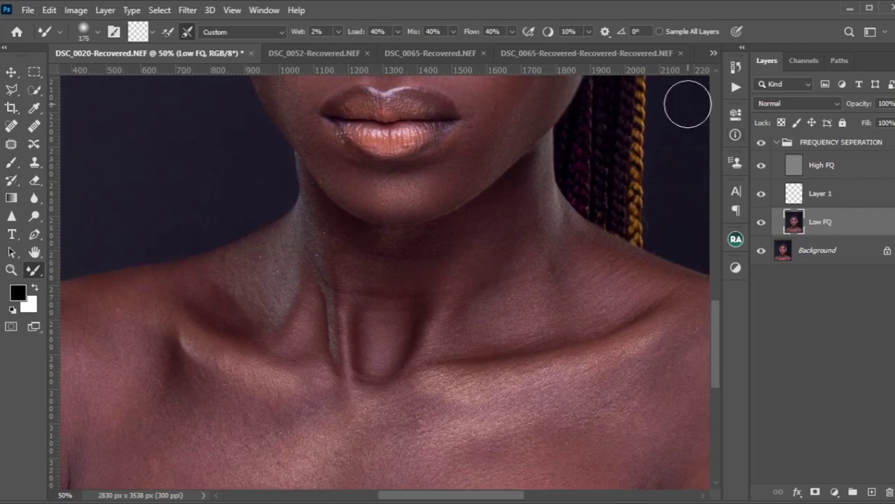
left_click(761, 166)
scroll(489, 238, "up", 3)
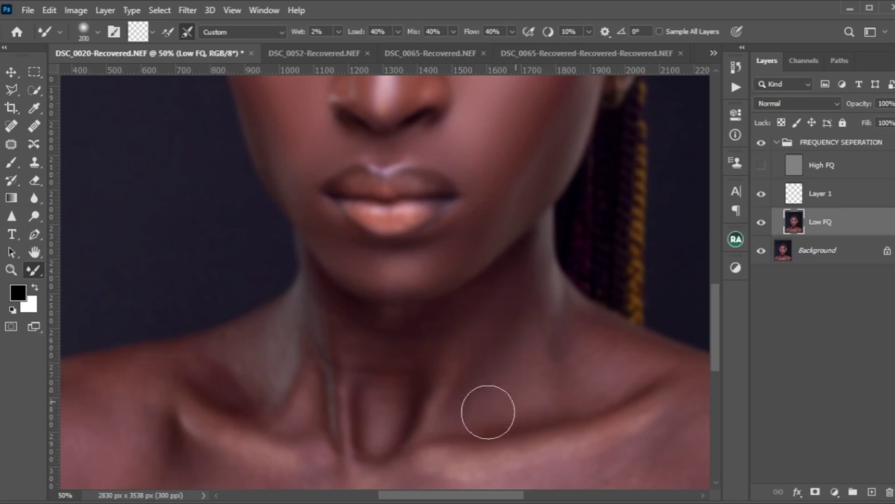
key("bracketleft")
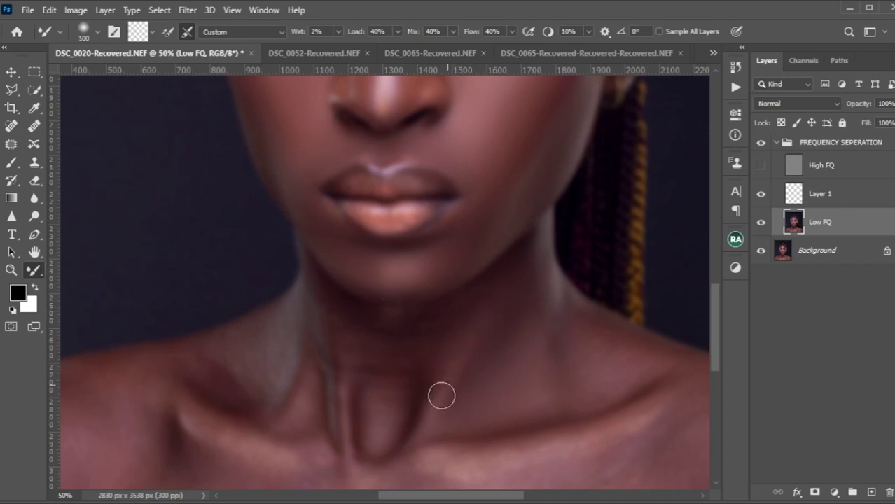
key("bracketright")
key("bracketright")
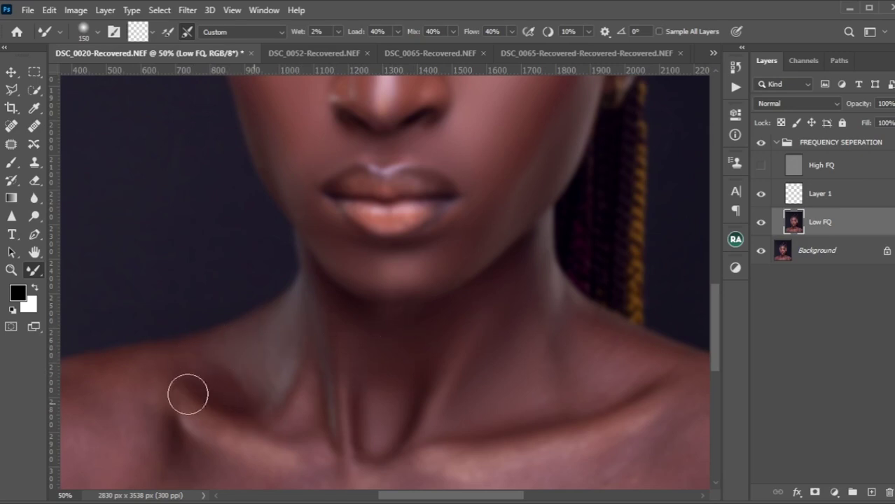
Blend the left-hand side of the neck and the hollow above the collarbone with a 125 to 175 px Mixer Brush
key("bracketright")
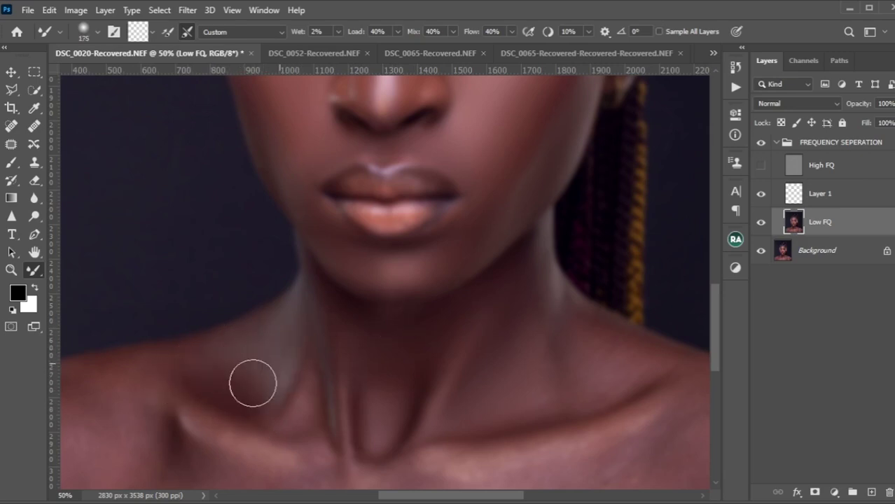
key("bracketleft")
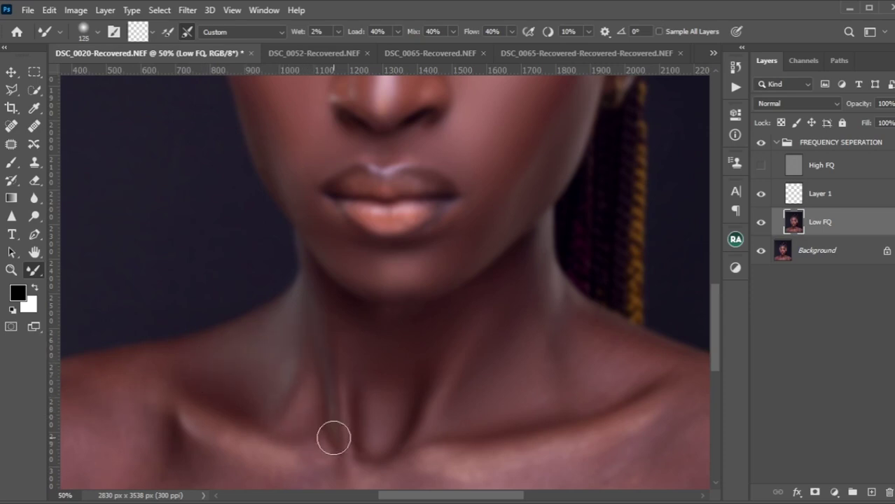
scroll(334, 438, "down", 3)
key("bracketright")
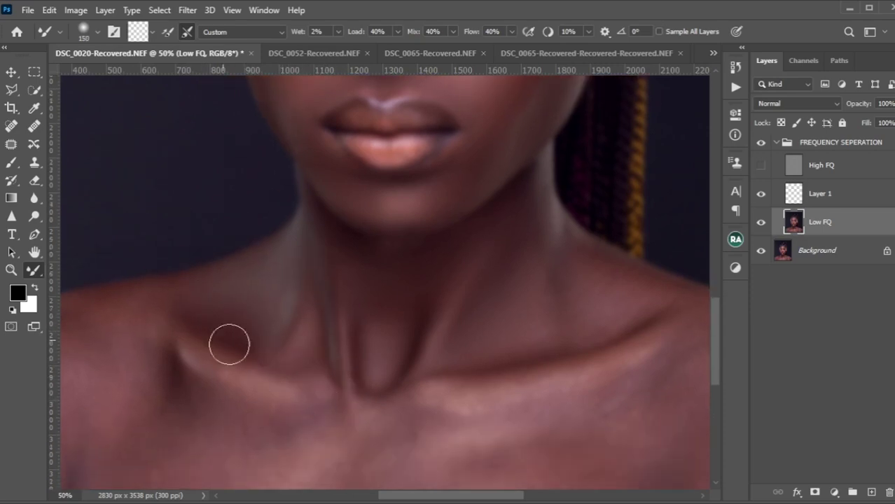
key("bracketright")
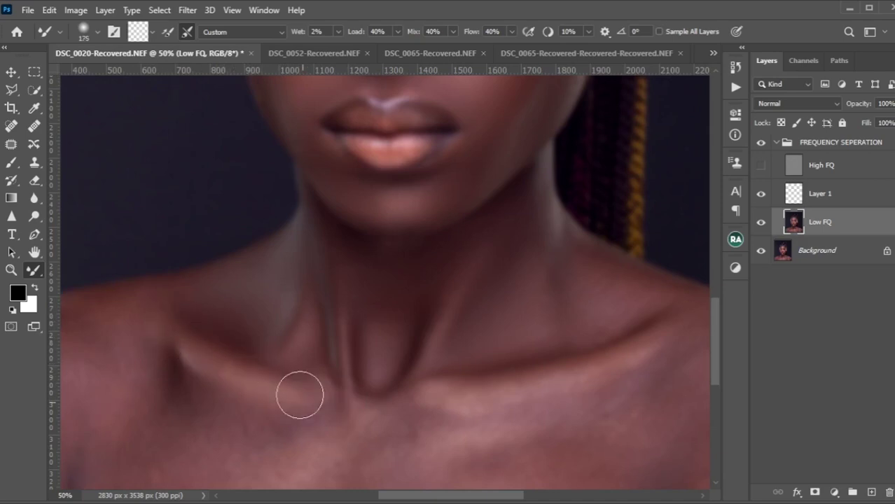
Smooth the left-hand collarbone end and the top of the left-hand shoulder with a 200 to 250 px Mixer Brush
scroll(260, 402, "down", 3)
key("bracketright")
mouse_move(220, 329)
left_mouse_down()
mouse_move(278, 352)
mouse_move(277, 361)
mouse_move(261, 361)
mouse_move(211, 330)
mouse_move(323, 364)
mouse_move(459, 372)
left_mouse_up()
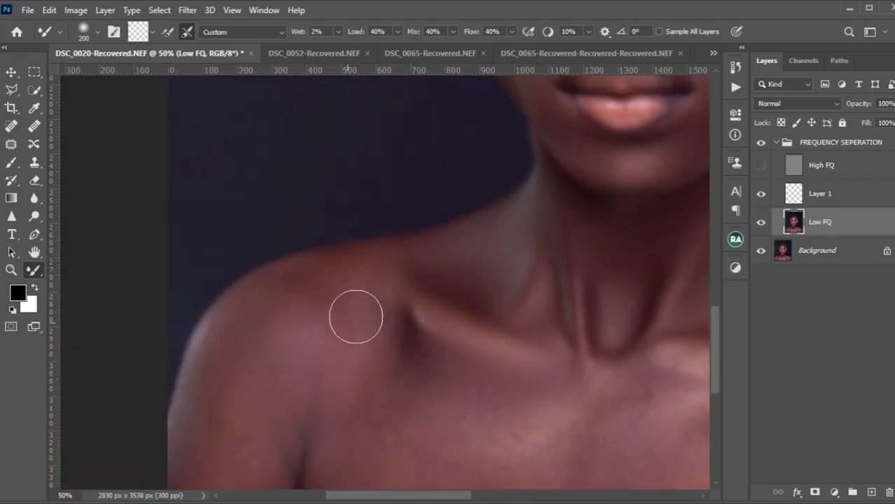
key("bracketleft")
key("bracketright")
key("bracketright")
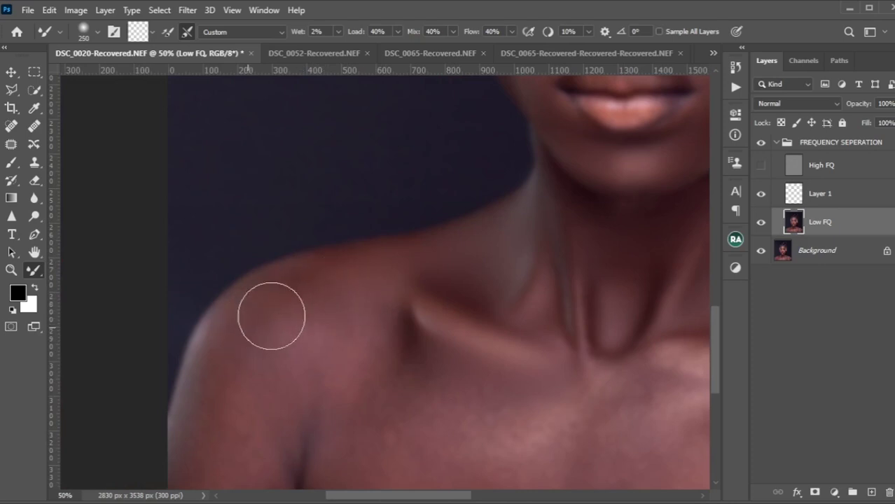
Even out the left-hand chest below the collarbone with a 300 to 400 px Mixer Brush
key("bracketright")
key("bracketright")
key("bracketleft")
scroll(455, 436, "down", 3)
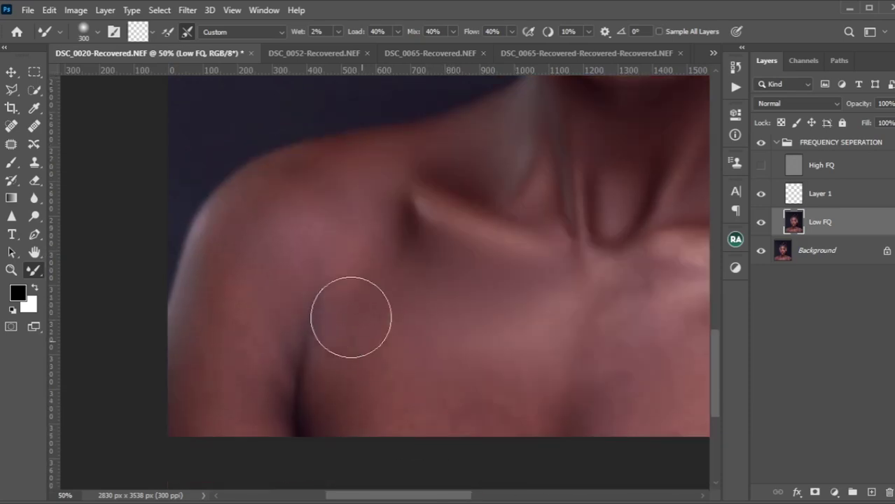
key("bracketright")
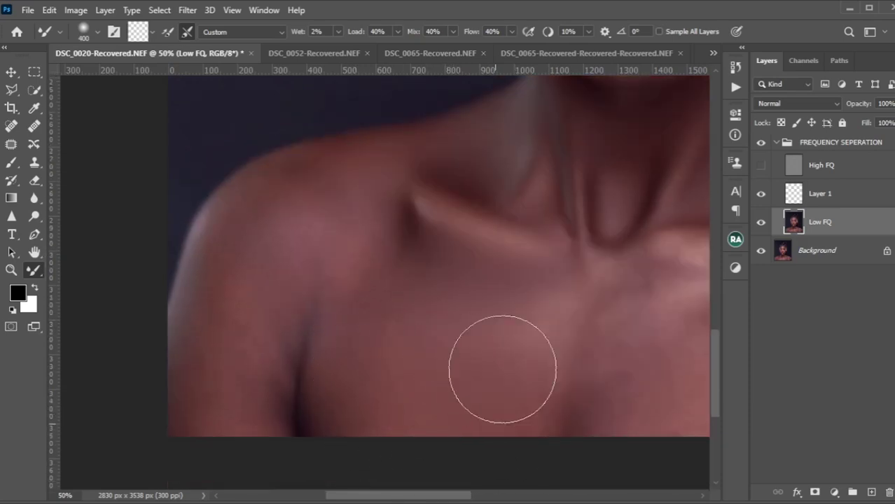
Blend the blotchy tones on the left-hand upper arm and shoulder with a 200 to 300 px Mixer Brush
key("bracketleft")
key("bracketleft")
key("bracketleft")
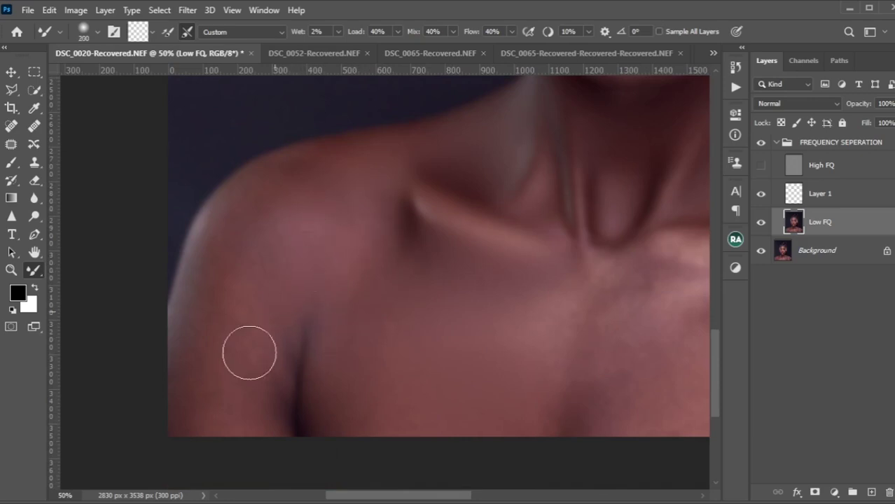
key("bracketright")
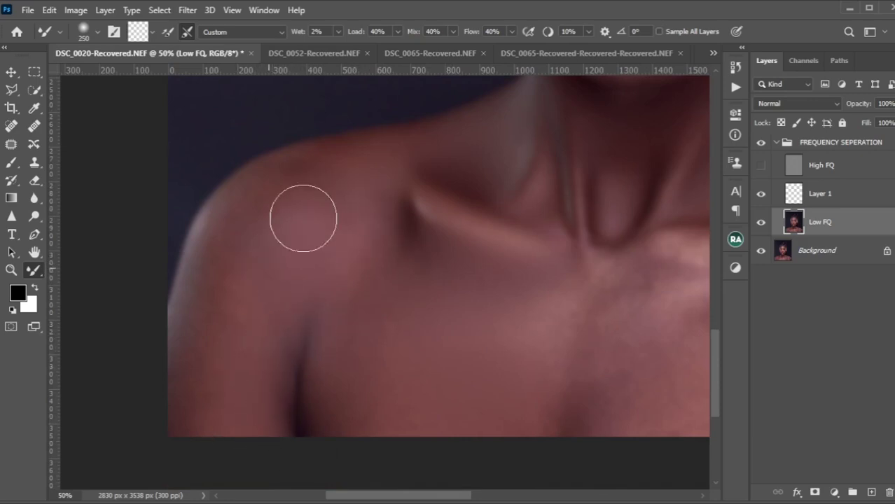
key("bracketright")
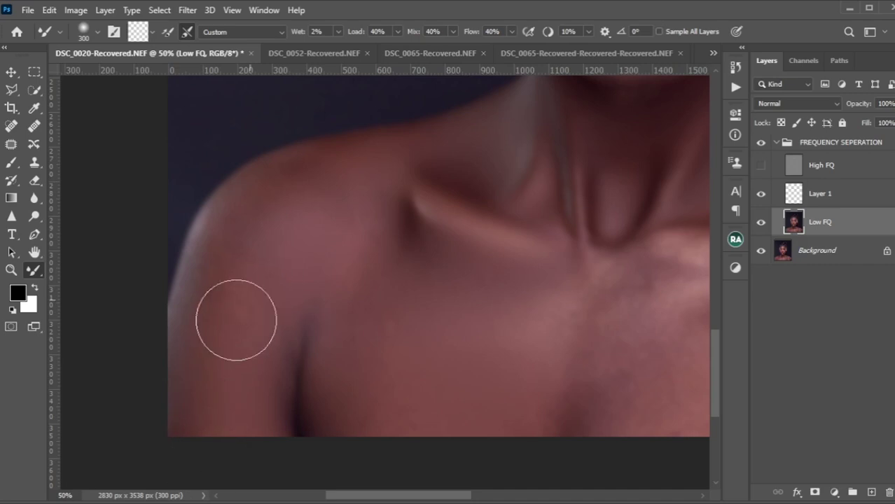
key("bracketleft")
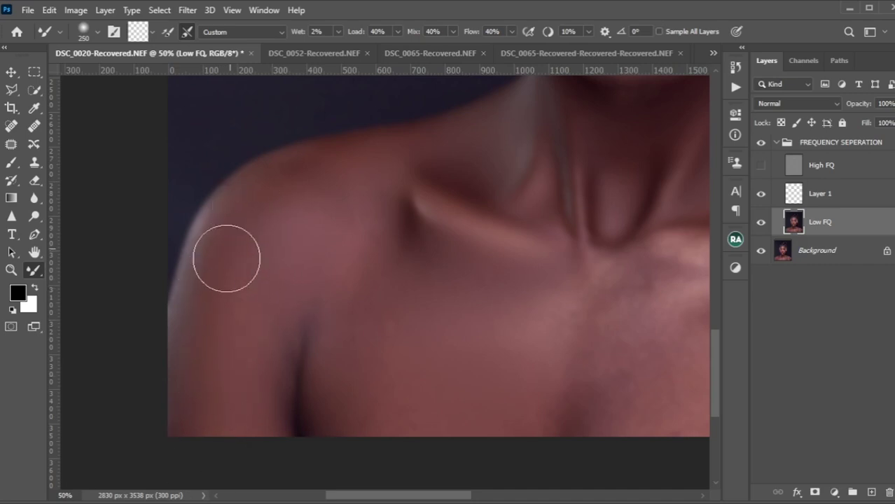
Smooth the left-hand chest and the skin beside the armpit crease with a 250 to 400 px Mixer Brush
key("bracketright")
key("bracketright")
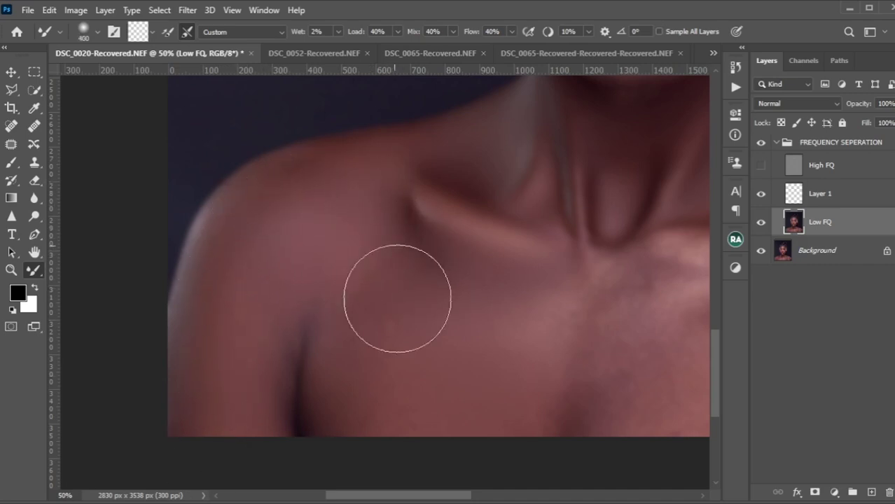
key("bracketleft")
key("bracketleft")
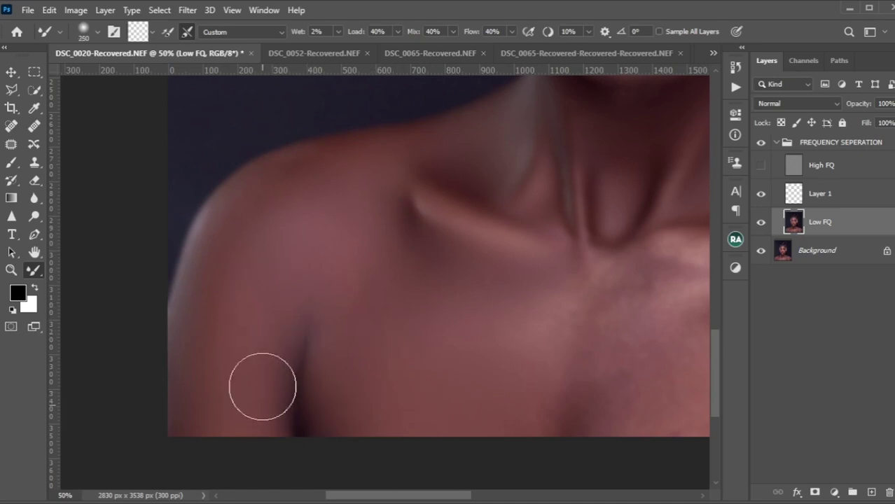
key("bracketright")
key("bracketright")
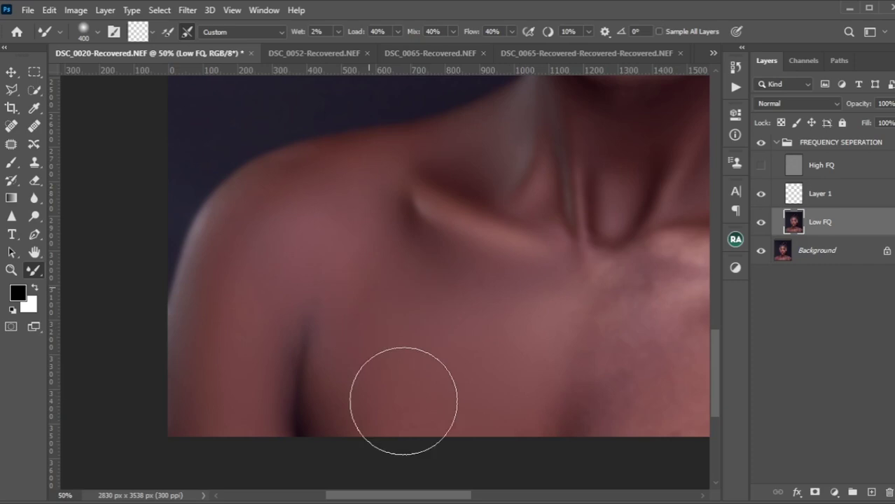
Even out the centre and right-hand chest below the collarbone on Low FQ with a 300 to 400 px Mixer Brush
key("space")
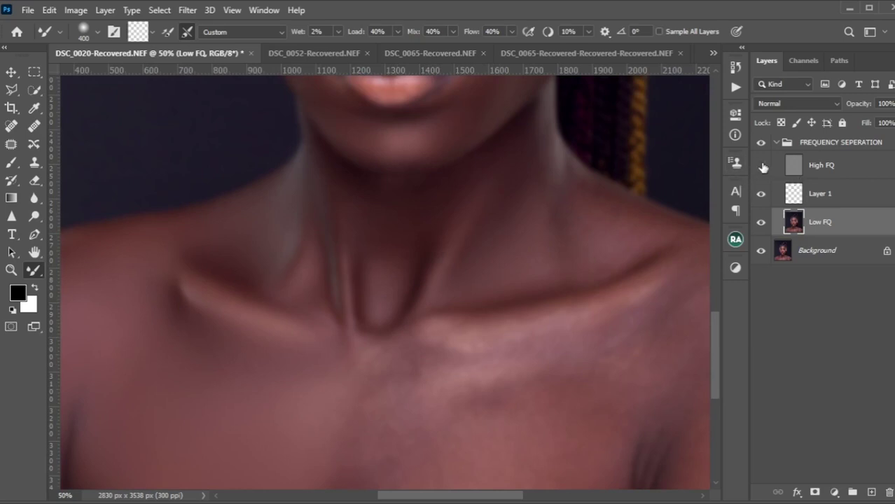
key("ctrl+minus")
key("ctrl+minus")
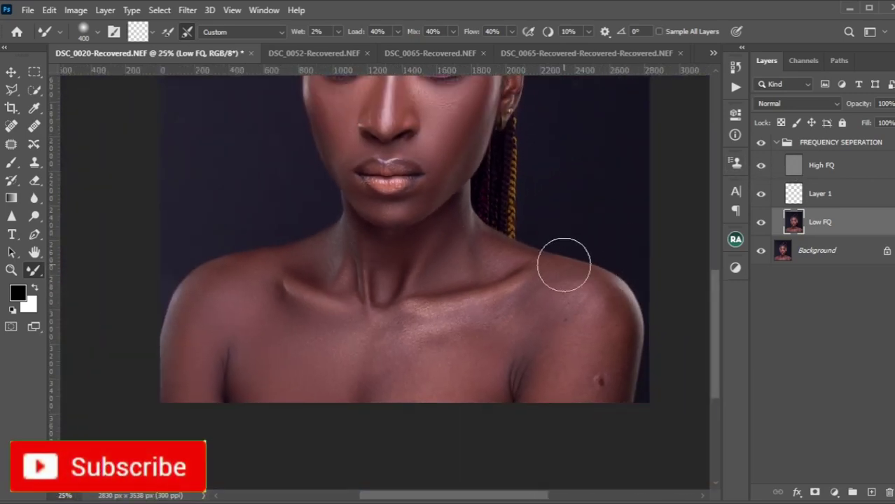
key("bracketleft")
key("bracketleft")
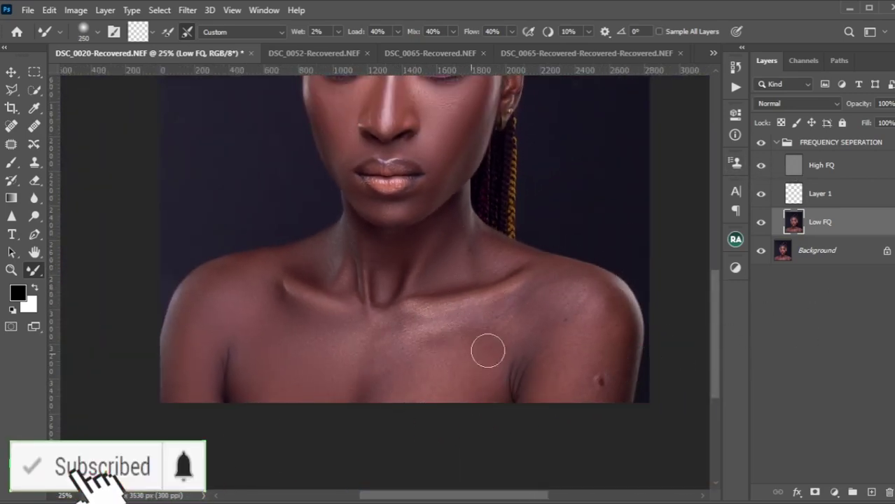
left_click(761, 165)
scroll(455, 280, "down", 2)
key("bracketright")
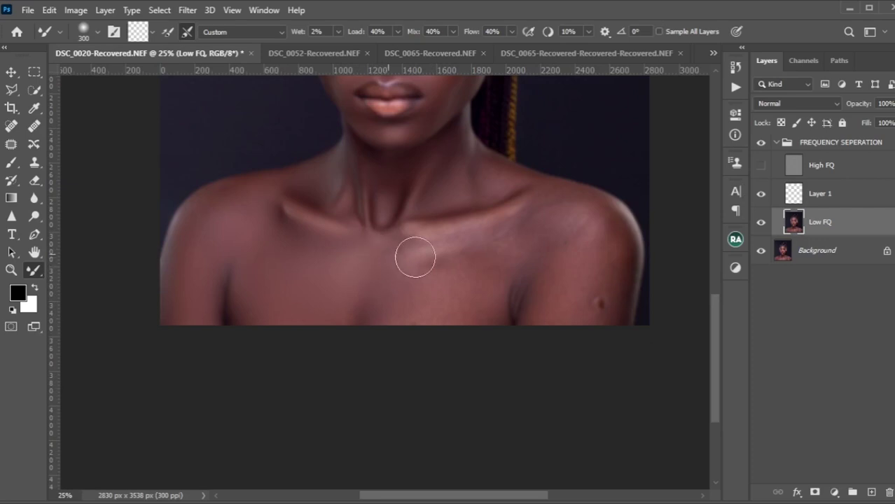
key("bracketright")
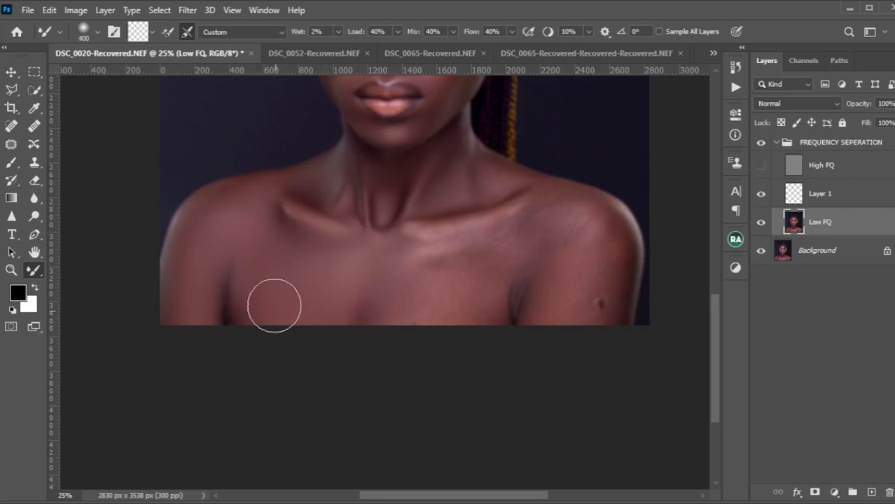
key("bracketleft")
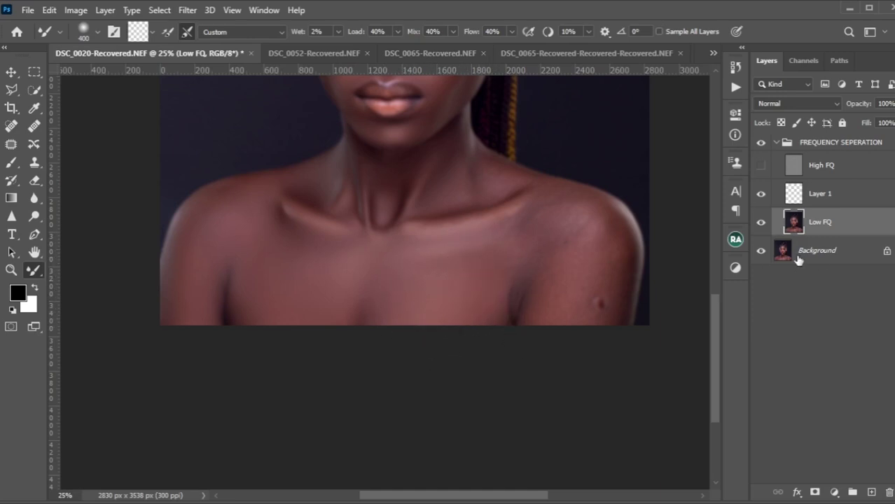
Examine the whole portrait, the face and the right-hand shoulder with the High FQ texture shown
left_click(760, 165)
key("ctrl+minus")
key("ctrl+minus")
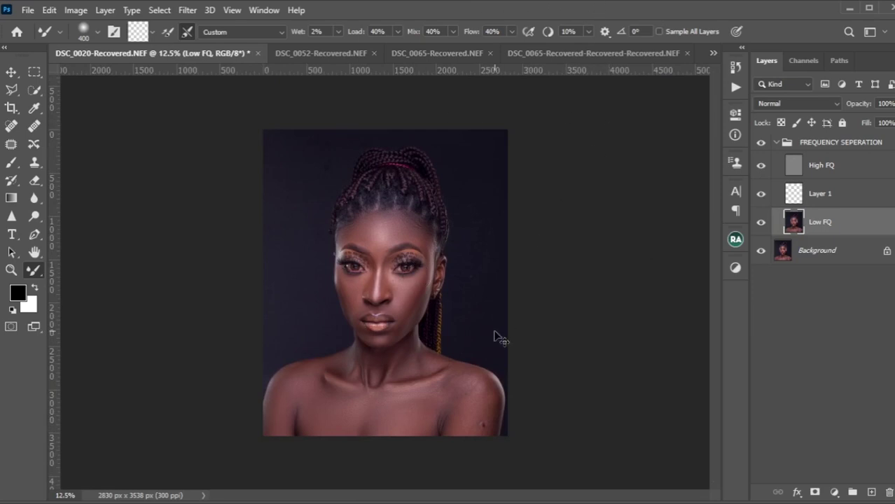
key("ctrl+plus")
key("ctrl+plus")
key("ctrl+plus")
key("ctrl+plus")
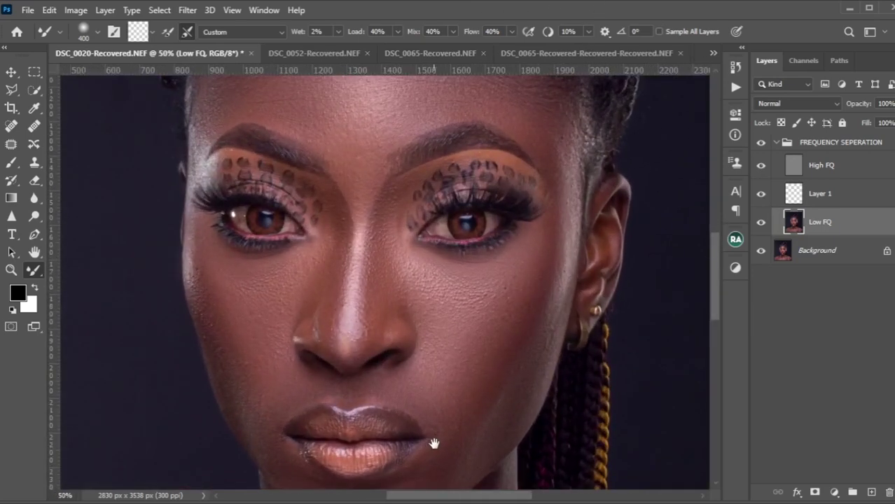
left_click_drag(434, 444, 568, 230)
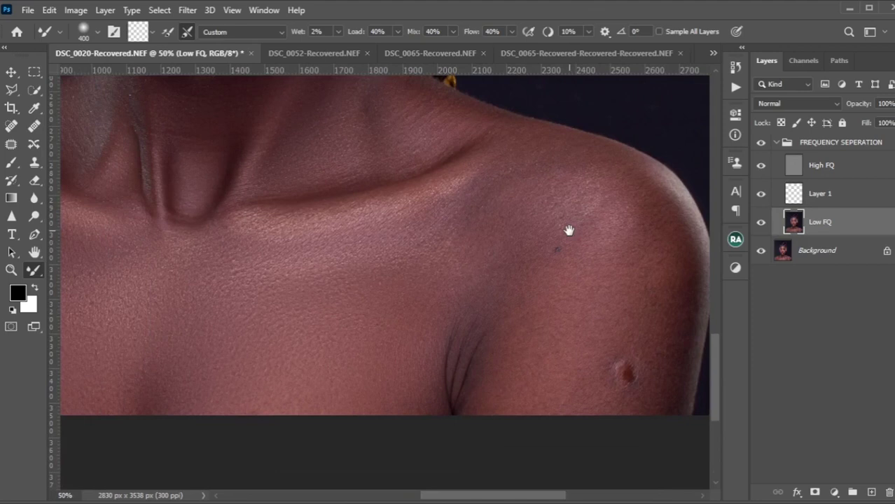
Hide High FQ and smooth the right-hand collarbone end and shoulder top on Low FQ with a 175 to 250 px Mixer Brush
left_click(761, 165)
key("bracketleft")
key("bracketleft")
key("bracketleft")
key("bracketleft")
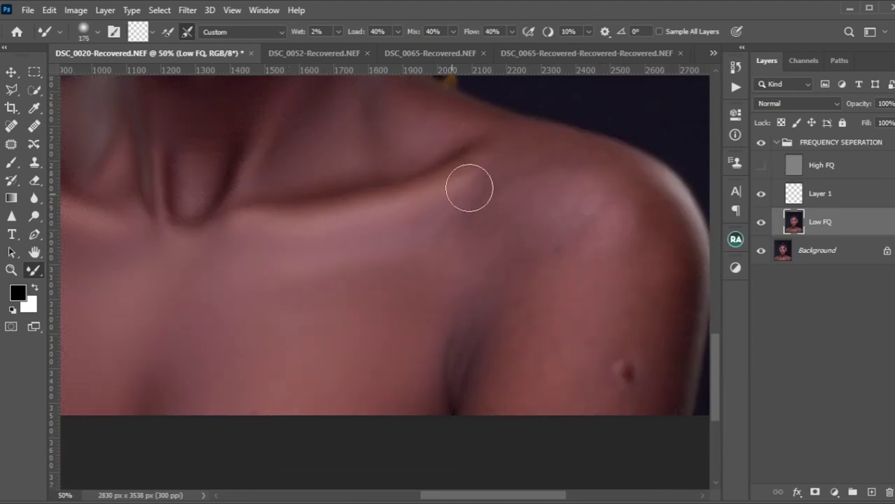
key("bracketright")
key("bracketright")
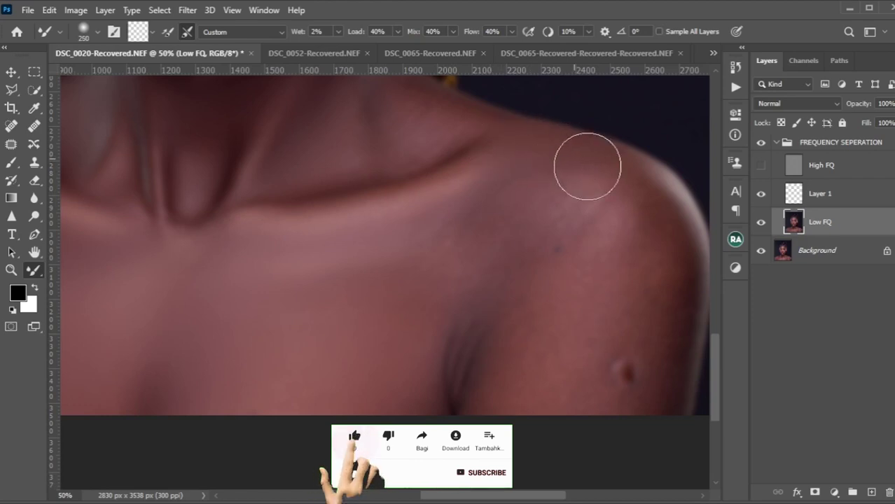
Blend away the scar and uneven tones on the right-hand upper arm with a 200 to 300 px Mixer Brush
key("bracketleft")
key("bracketleft")
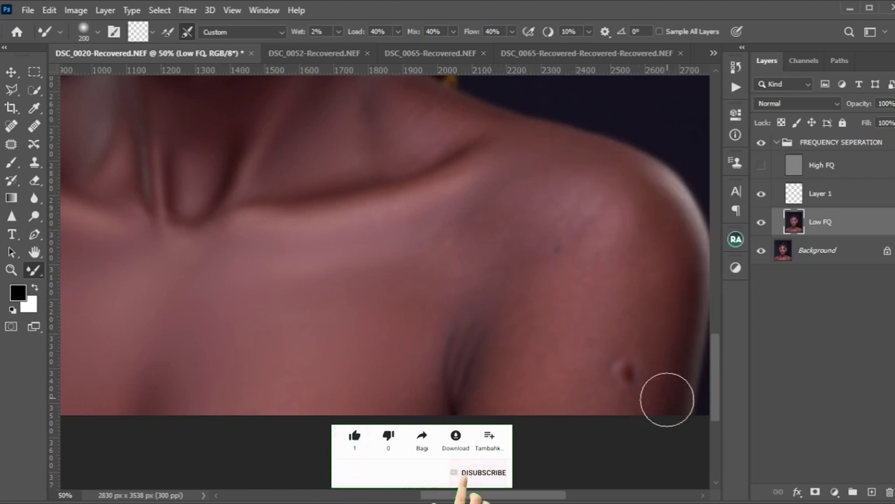
key("bracketright")
key("bracketright")
mouse_move(635, 432)
left_mouse_down()
mouse_move(633, 362)
mouse_move(647, 303)
left_mouse_up()
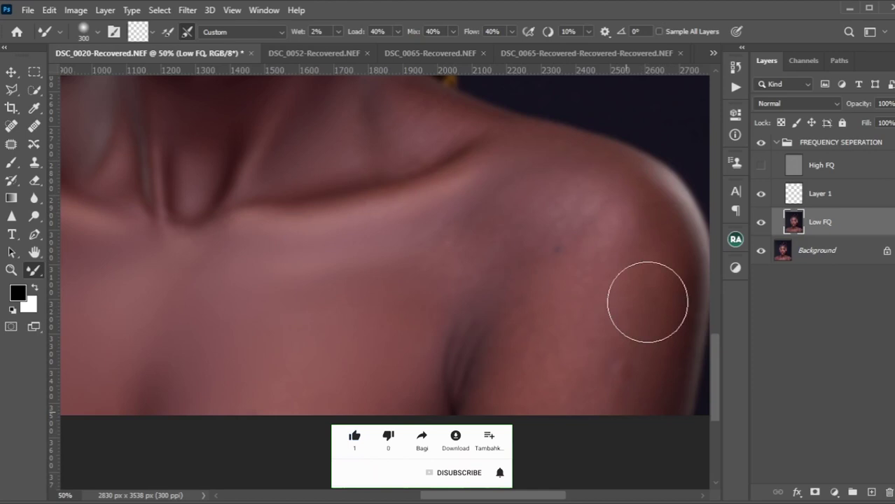
key("bracketleft")
key("bracketright")
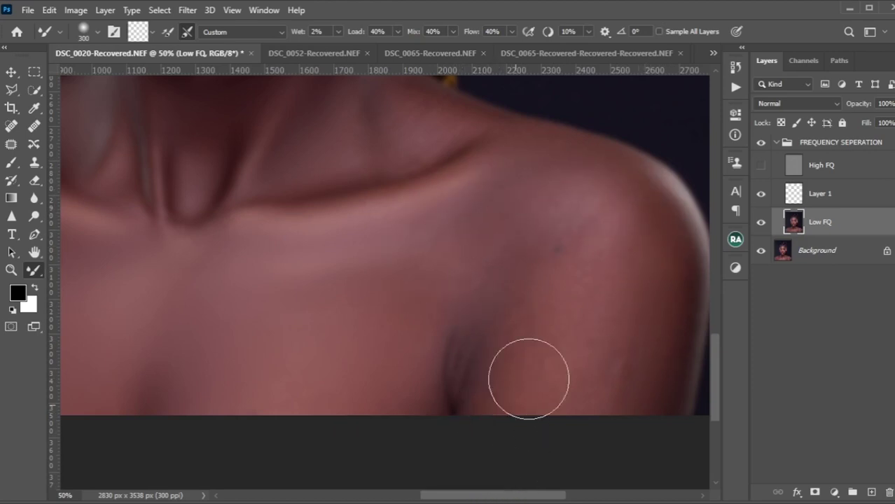
mouse_move(620, 426)
left_mouse_down()
mouse_move(632, 355)
mouse_move(617, 286)
mouse_move(566, 213)
mouse_move(548, 208)
mouse_move(585, 201)
mouse_move(629, 226)
left_mouse_up()
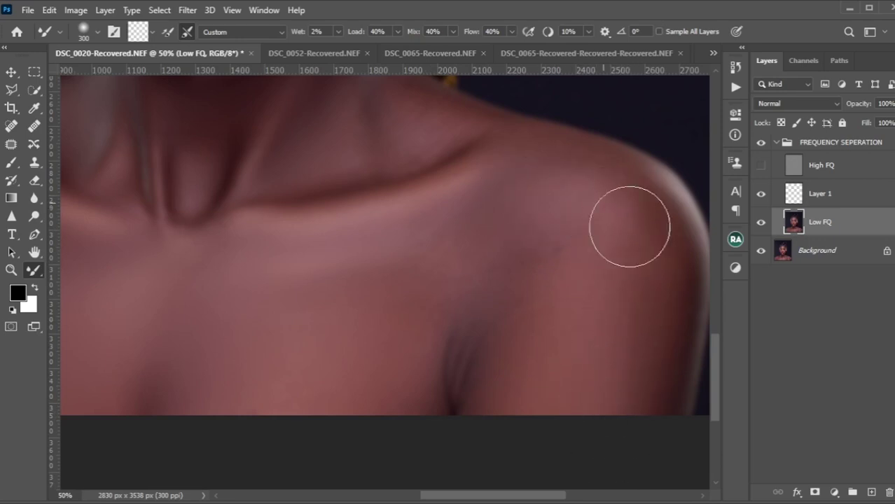
Smooth the right-hand side of the neck and the hollow above the collarbone with a 150 to 200 px Mixer Brush
scroll(475, 224, "up", 3)
key("bracketleft")
key("bracketleft")
key("bracketleft")
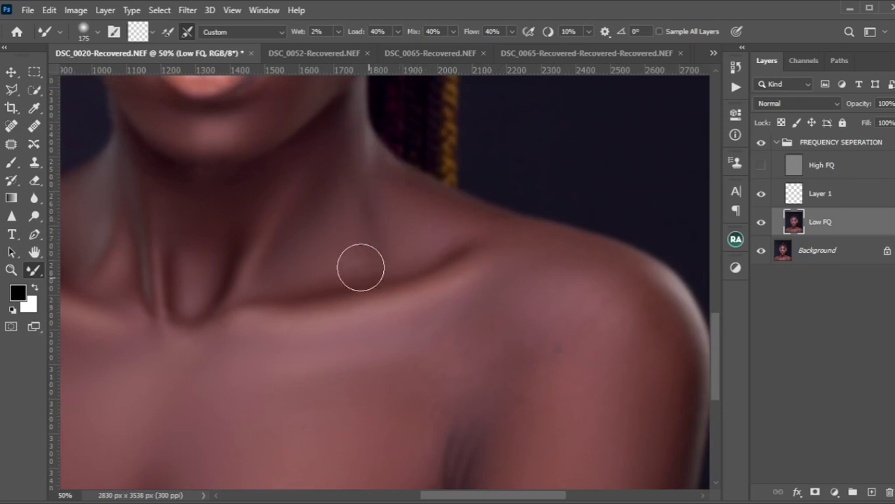
key("bracketleft")
scroll(350, 277, "up", 2)
key("bracketright")
key("bracketright")
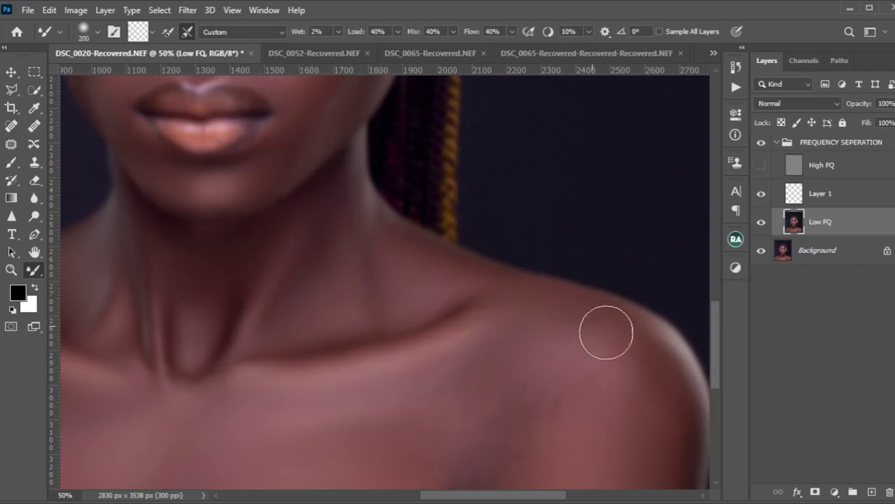
Even out the right-hand chest below the collarbone with a Mixer Brush enlarged to 400 px
scroll(606, 332, "down", 2)
key("bracketright")
key("bracketright")
key("bracketright")
key("bracketright")
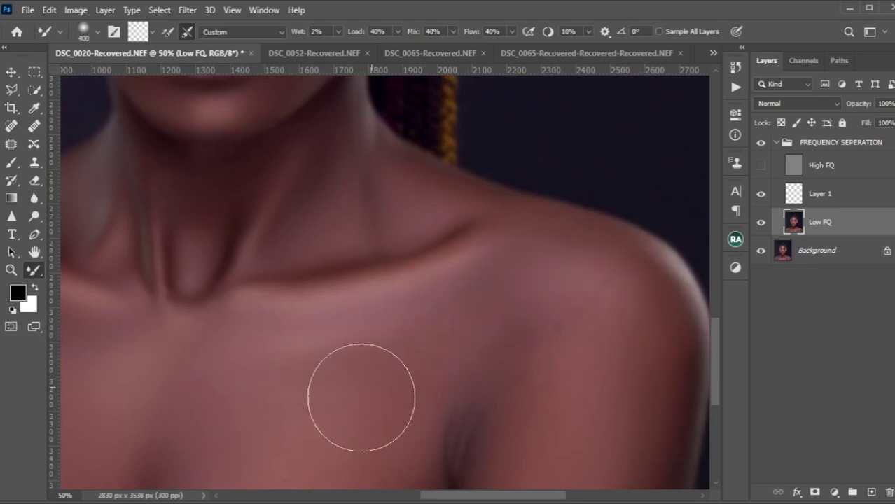
Blend the remaining blotches on the right-hand shoulder and above the armpit crease with a 250 to 300 px Mixer Brush
key("bracketleft")
key("bracketleft")
key("bracketleft")
scroll(634, 315, "down", 2)
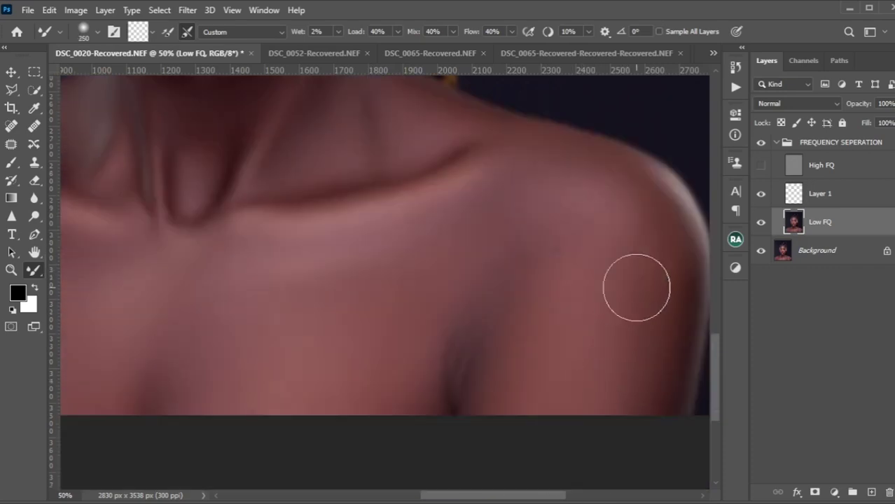
key("bracketright")
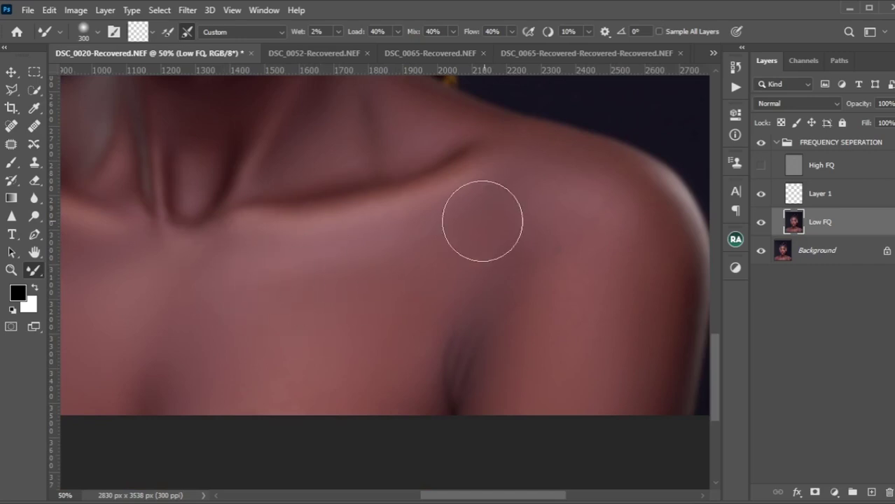
Refine the forehead tones above the eyebrows on Low FQ with a 125 to 200 px Mixer Brush
key("ctrl+minus")
key("ctrl+minus")
key("ctrl+minus")
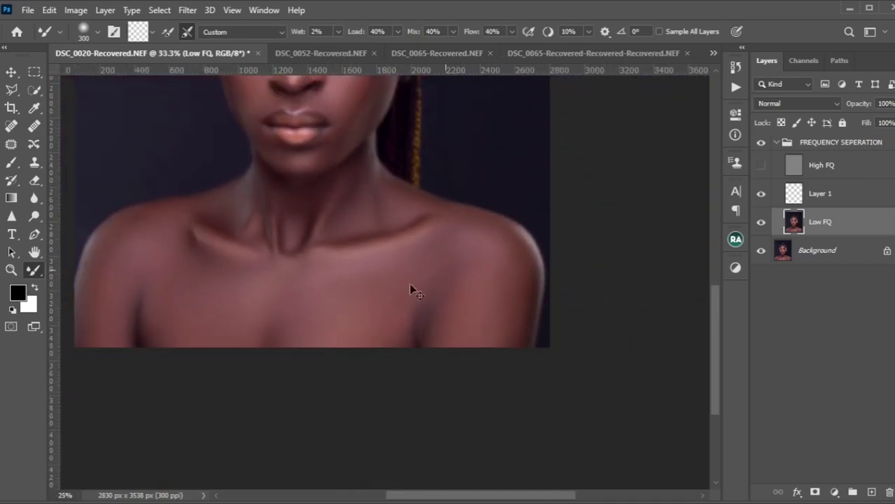
key("ctrl+plus")
key("ctrl+plus")
key("ctrl+plus")
key("ctrl+plus")
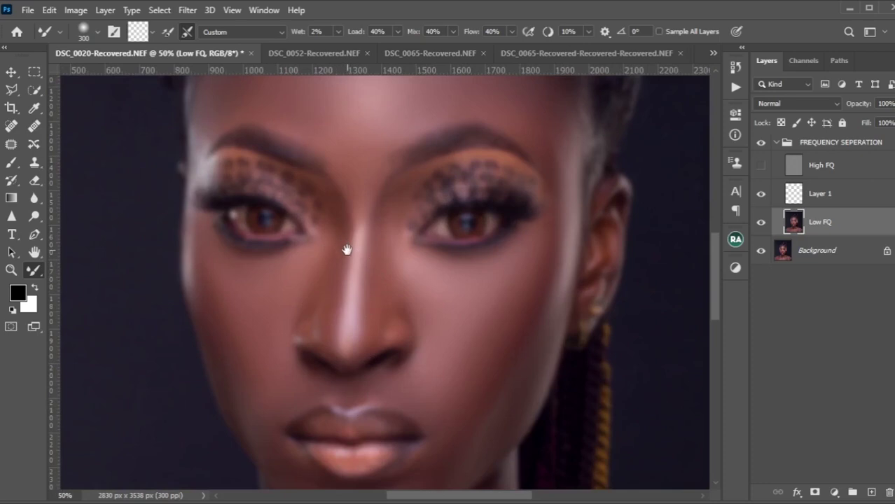
left_click_drag(336, 158, 359, 294)
key("bracketleft")
key("bracketleft")
key("bracketleft")
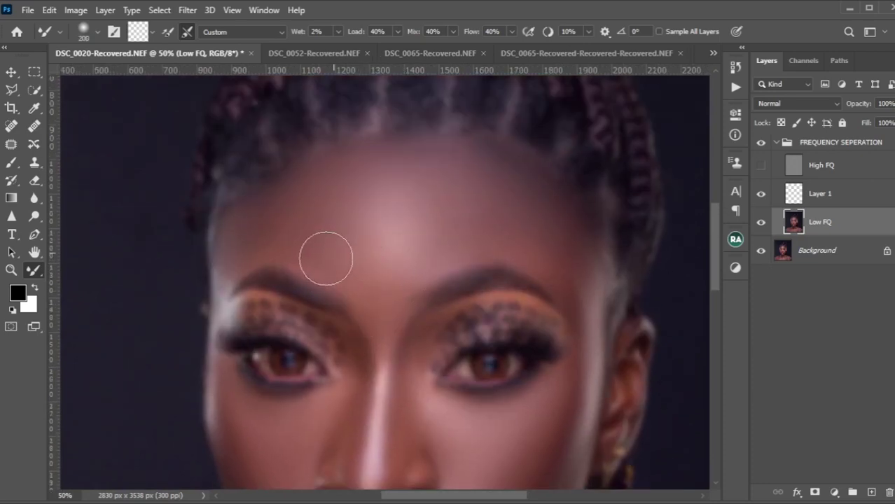
key("bracketleft")
key("bracketleft")
key("bracketleft")
Show High FQ again and examine the smoothed skin across the full portrait and the face
key("ctrl+minus")
key("ctrl+minus")
key("ctrl+minus")
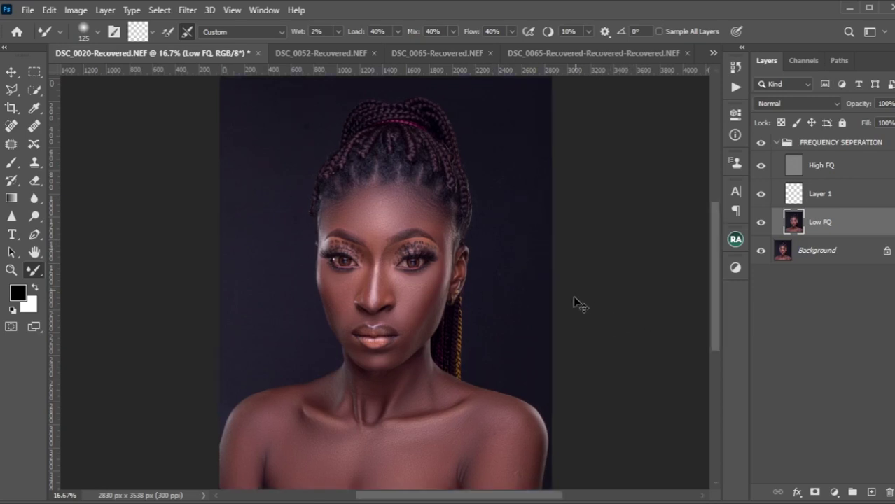
key("ctrl+plus")
key("ctrl+plus")
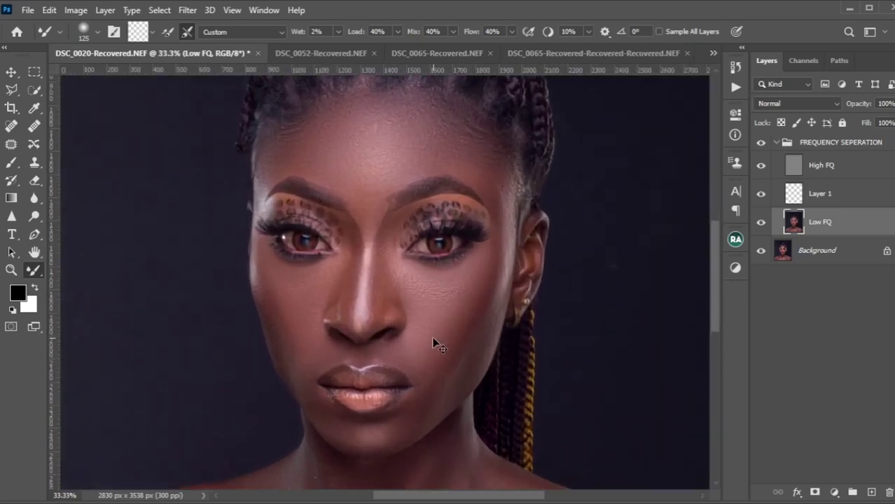